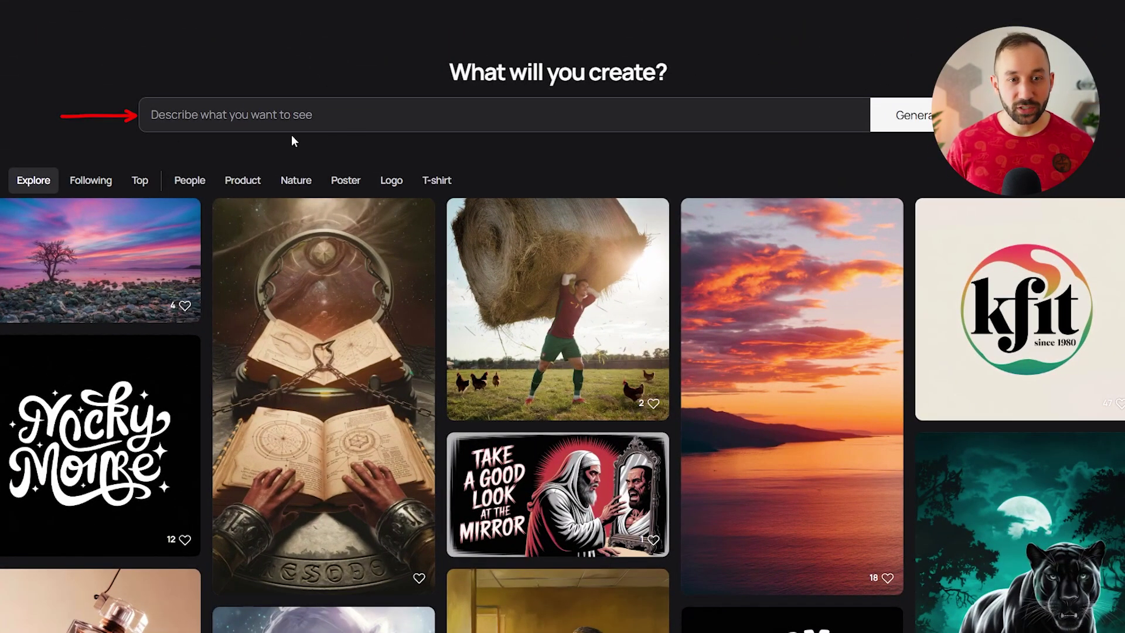
# Set the Ideogram model to 2a (fastest) and show the rendering, seed and negative prompt options
pyautogui.click(284, 114)
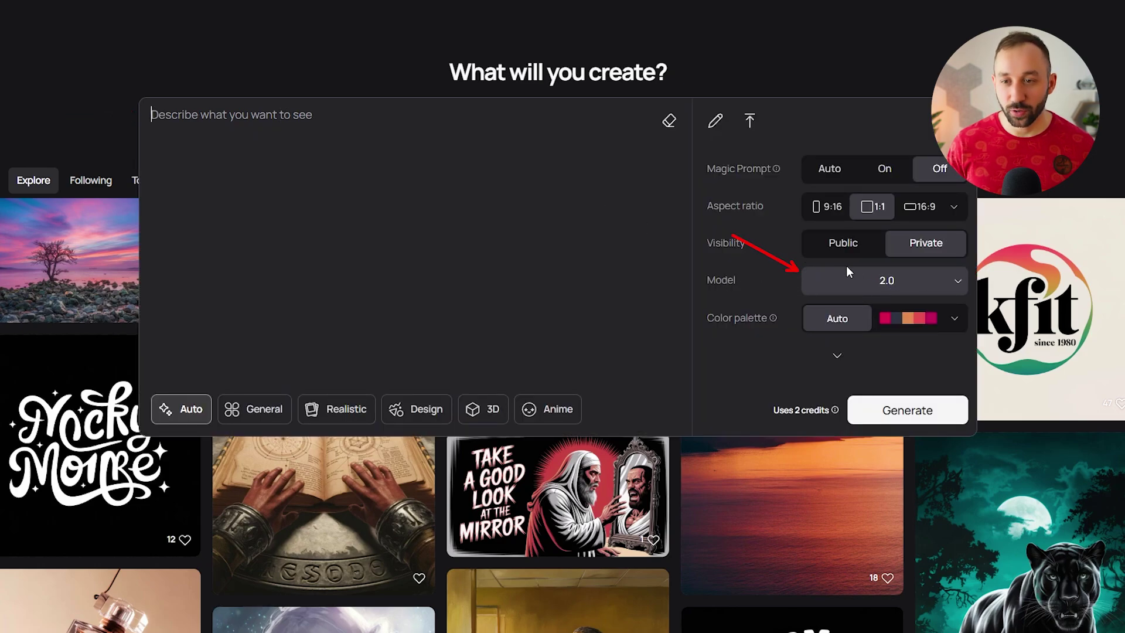
pyautogui.click(879, 284)
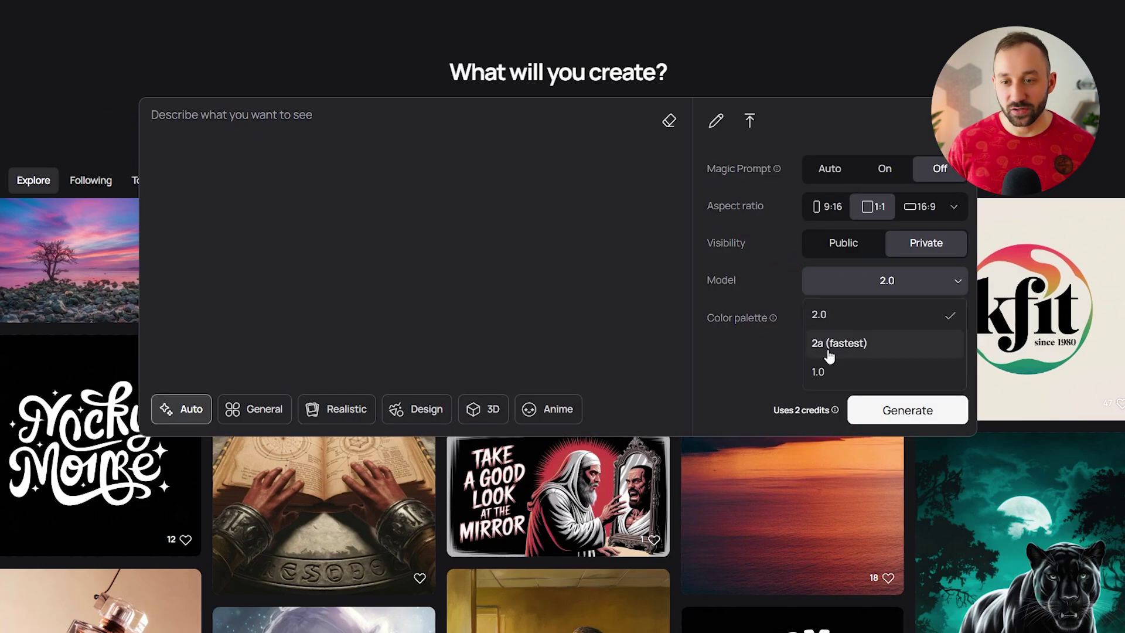
pyautogui.click(892, 345)
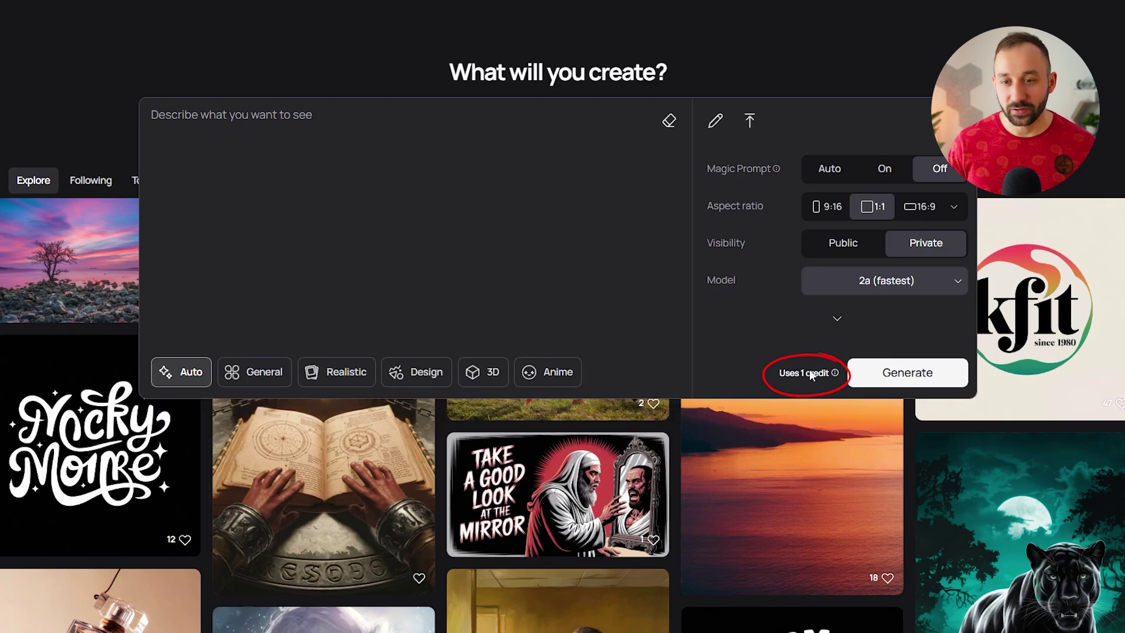
pyautogui.click(906, 287)
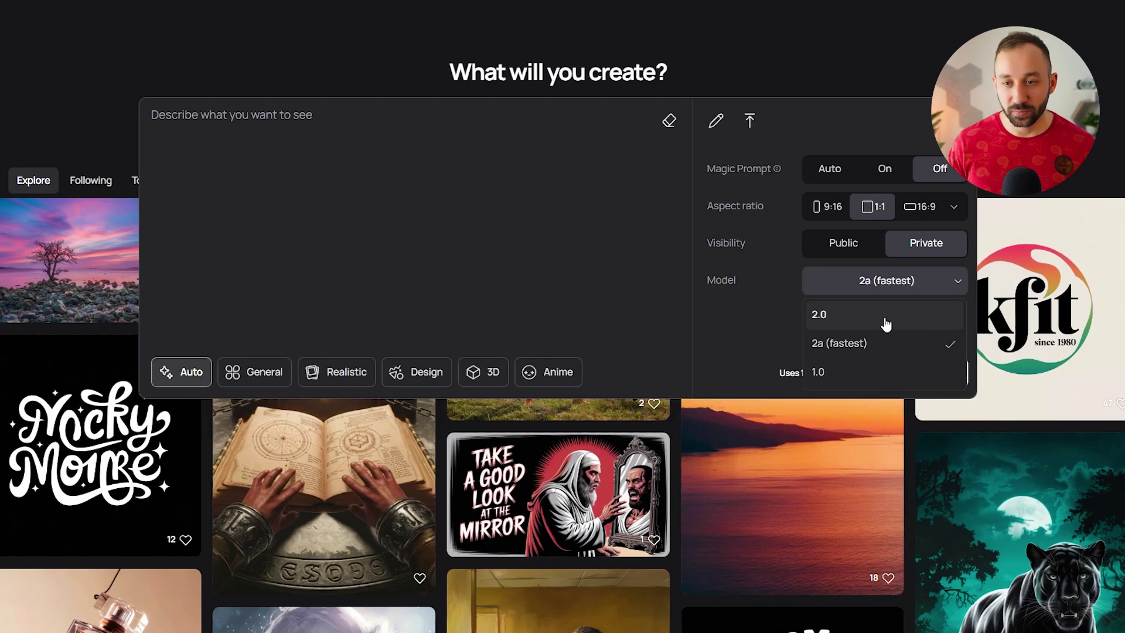
pyautogui.click(886, 321)
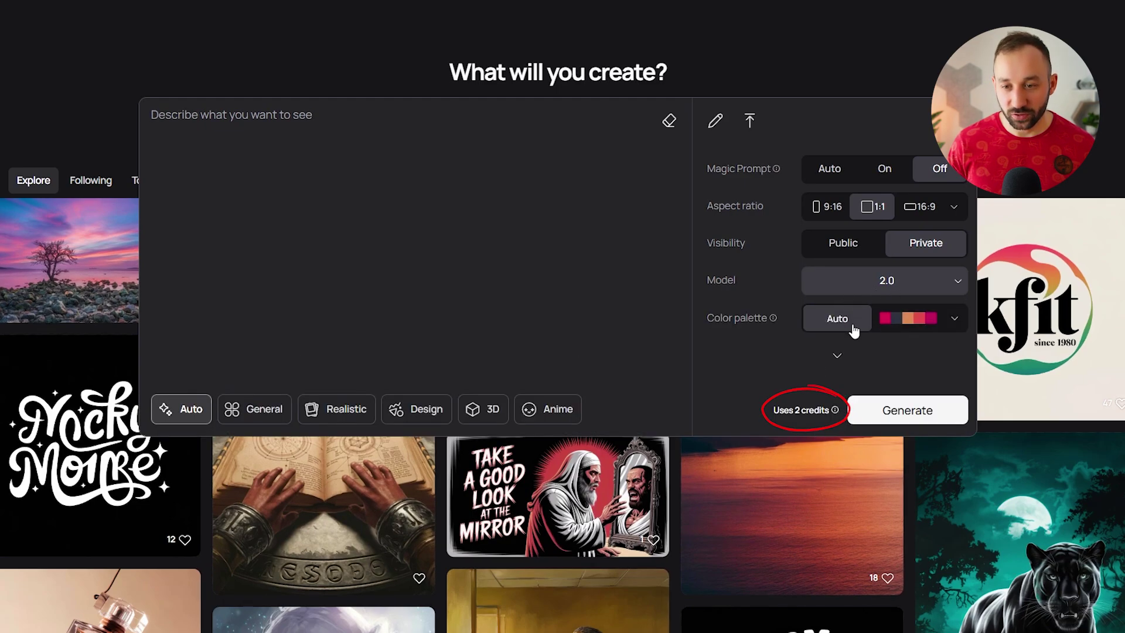
pyautogui.click(861, 282)
pyautogui.click(840, 342)
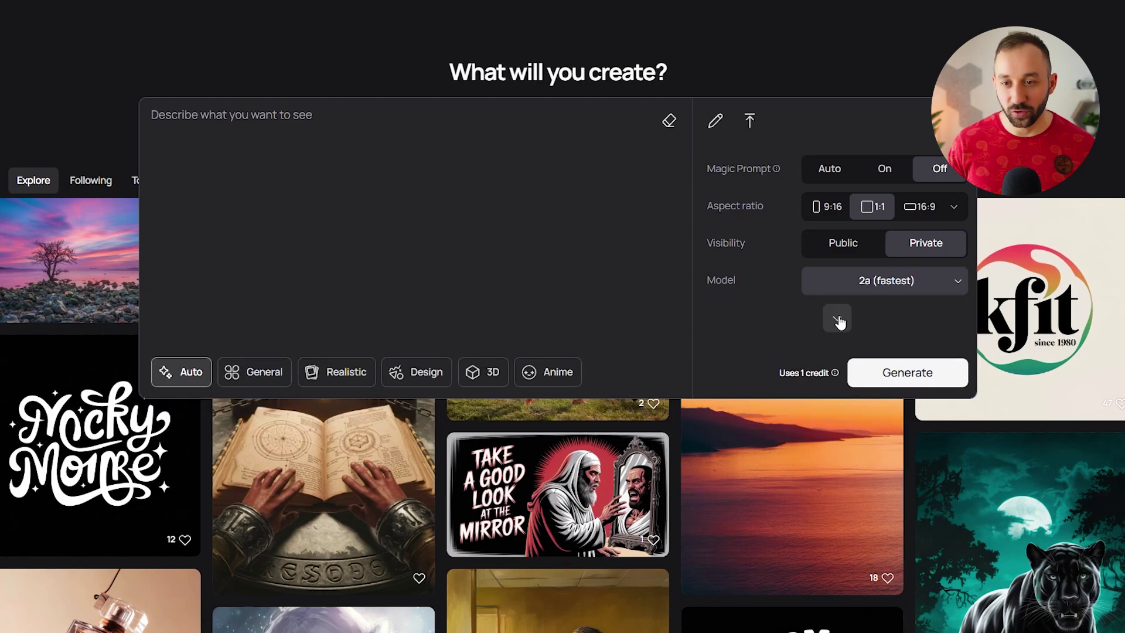
pyautogui.click(837, 320)
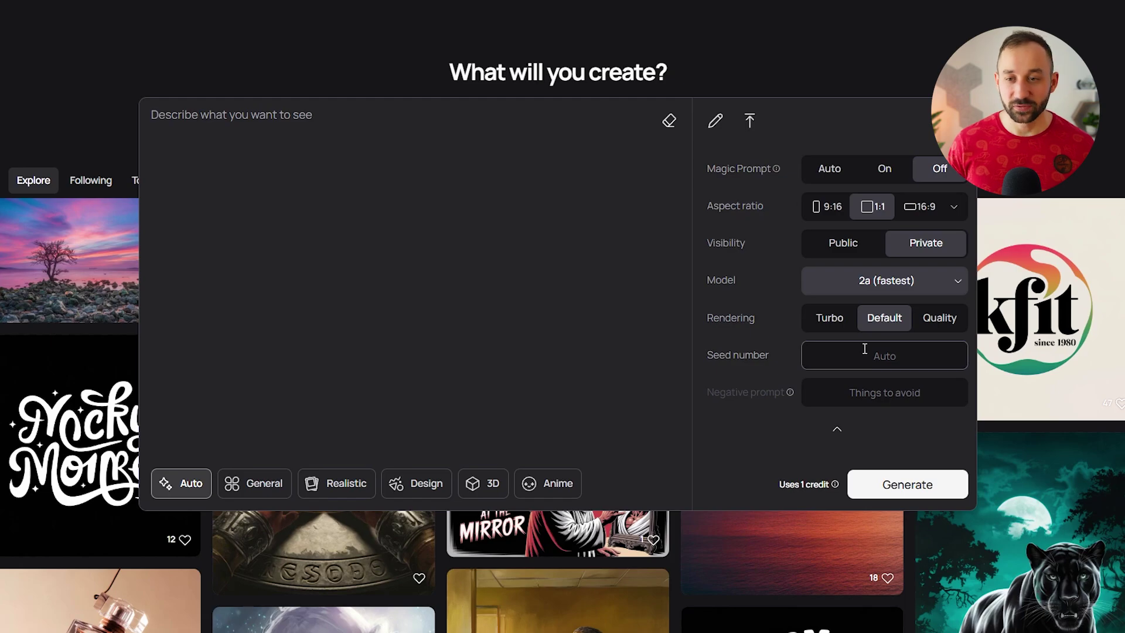
# Try Turbo rendering, then keep Default rendering with 2a (fastest) and close the settings panel
pyautogui.click(836, 327)
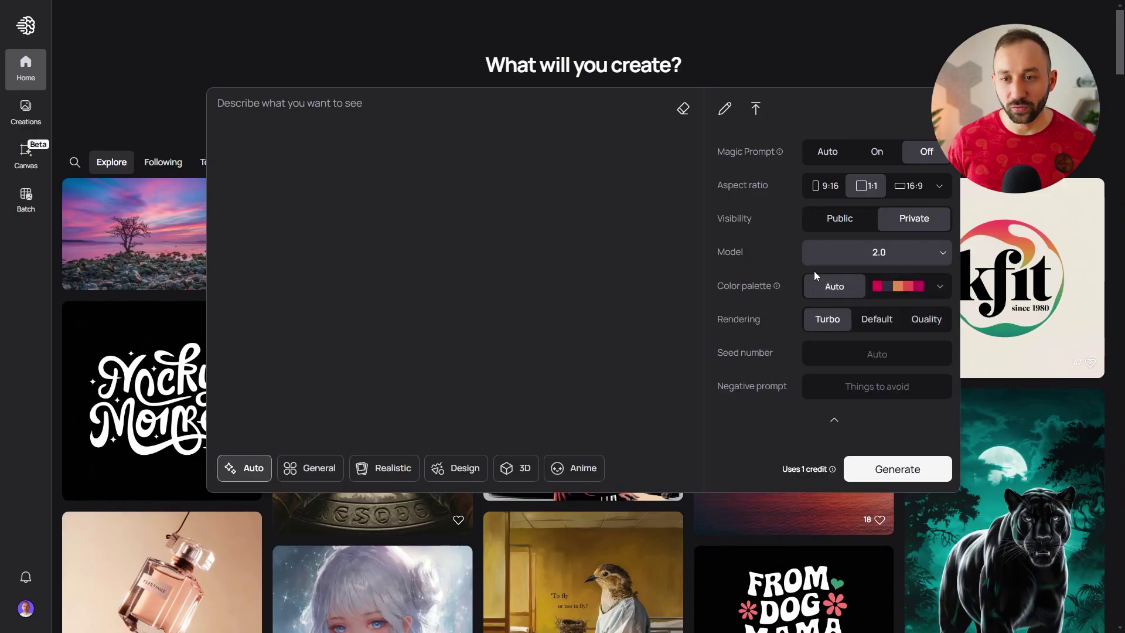
pyautogui.click(871, 322)
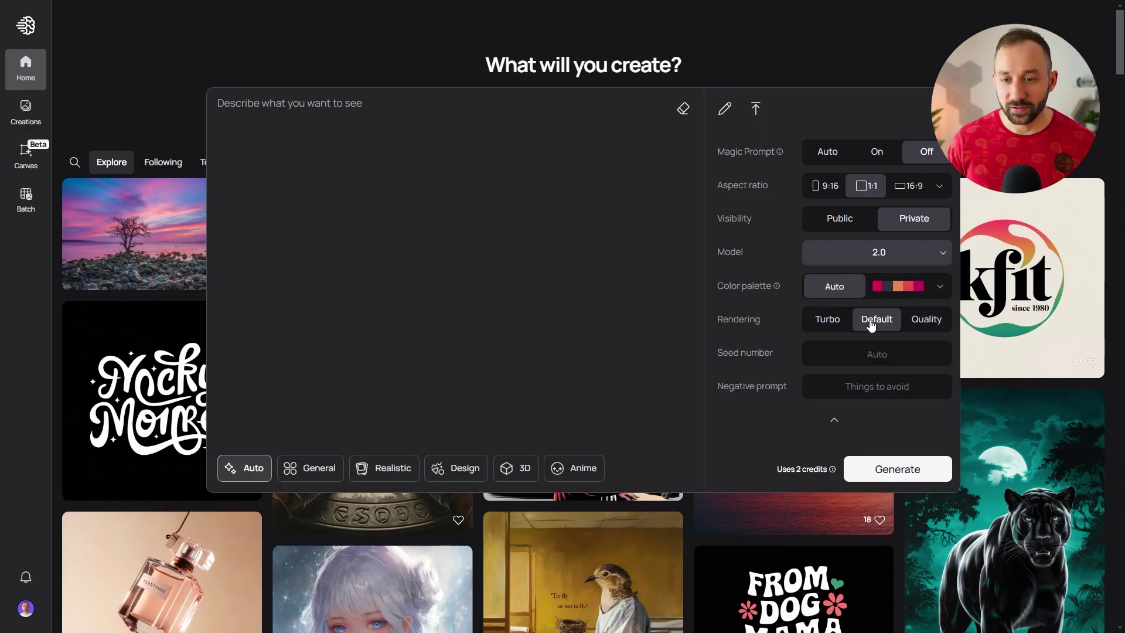
pyautogui.click(884, 255)
pyautogui.click(867, 308)
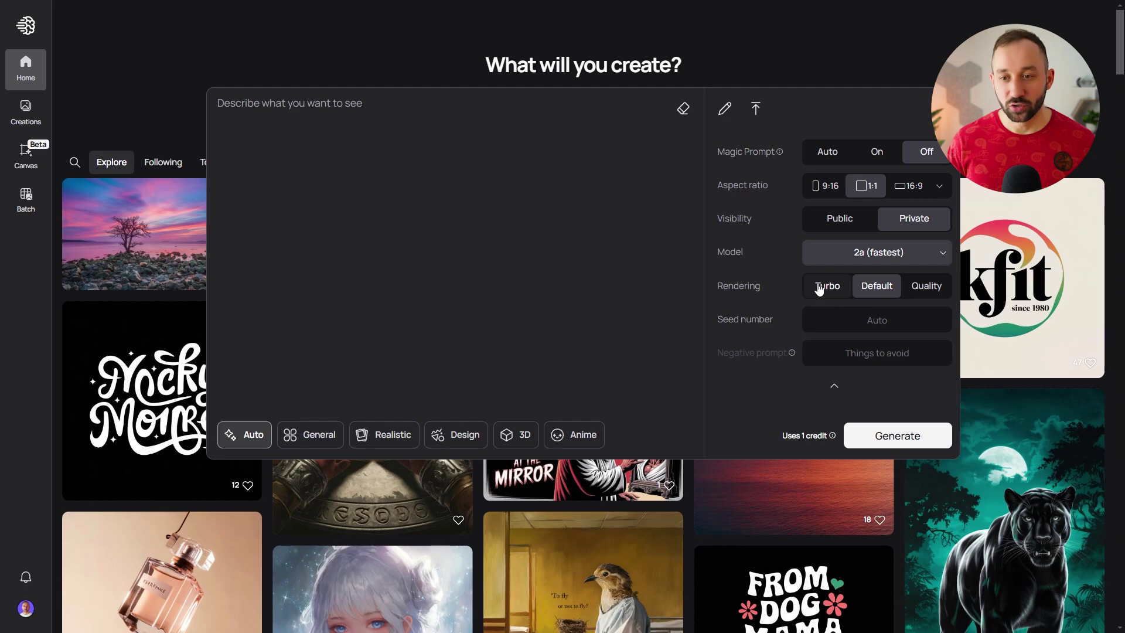
pyautogui.click(847, 287)
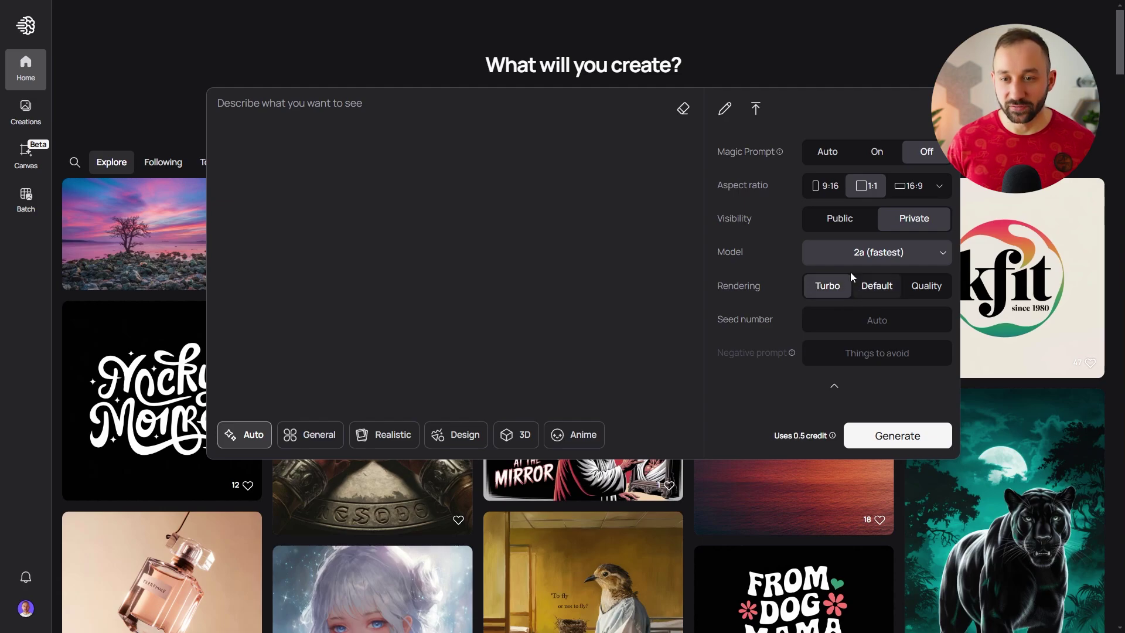
pyautogui.click(878, 290)
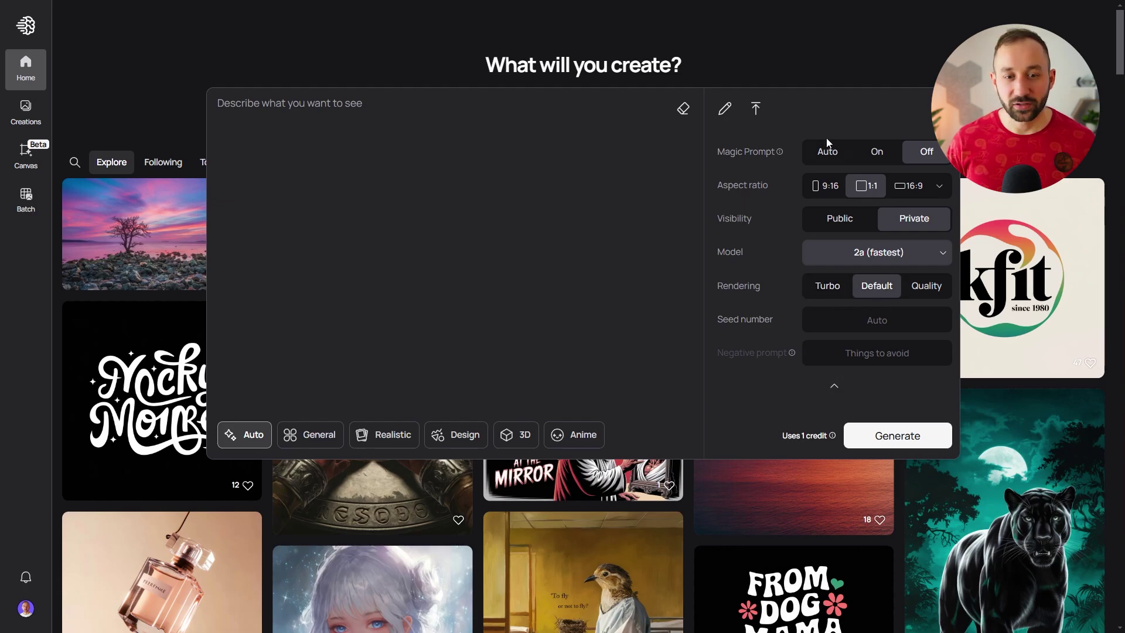
pyautogui.press('Escape')
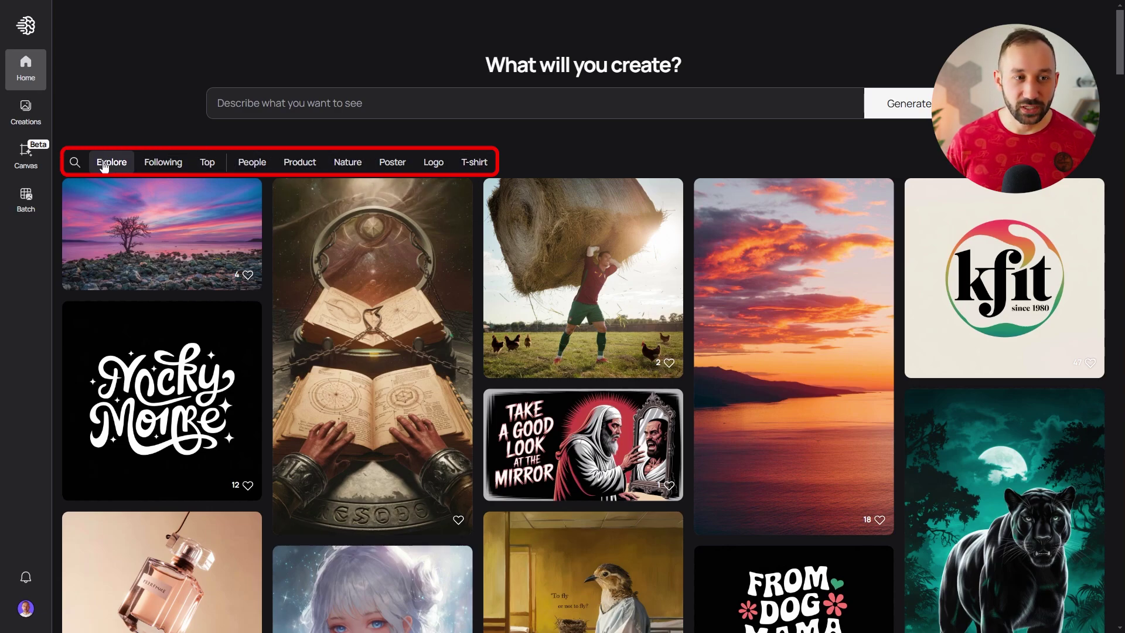
# Open the Marguerita pizza design from the T-shirt gallery to view its prompt and details
pyautogui.click(483, 162)
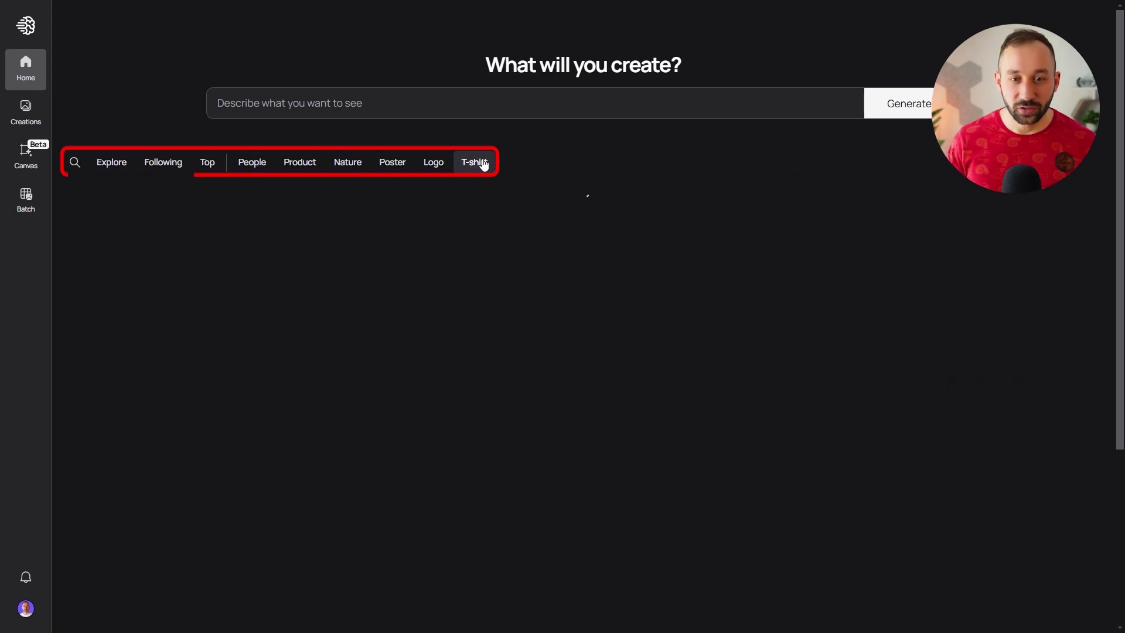
pyautogui.scroll(-15, 685, 152)
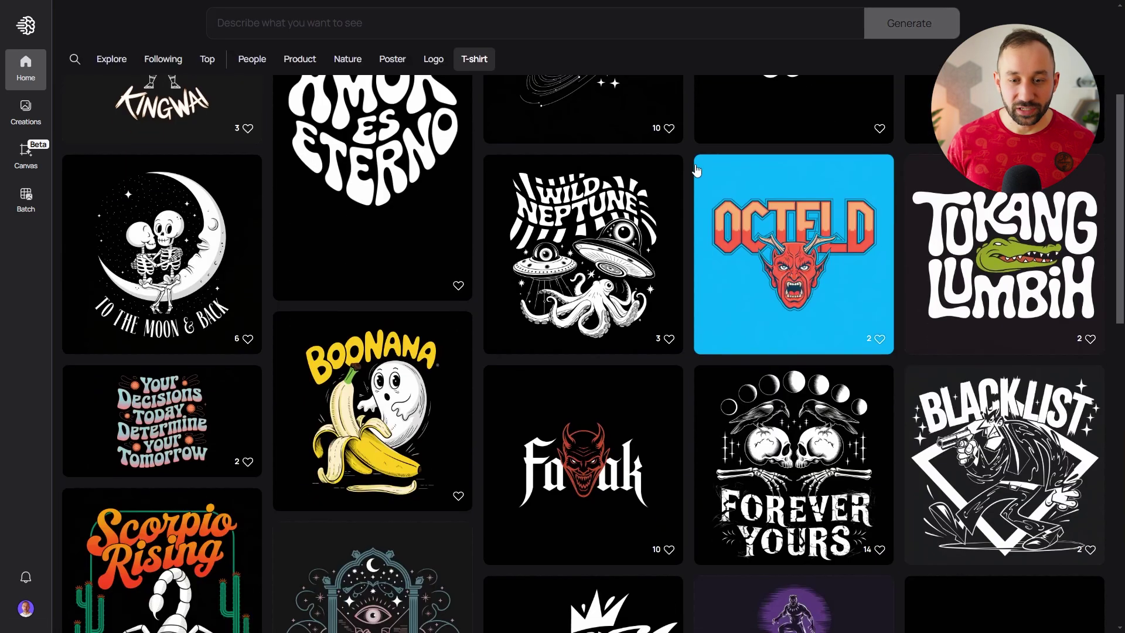
pyautogui.scroll(-10, 668, 252)
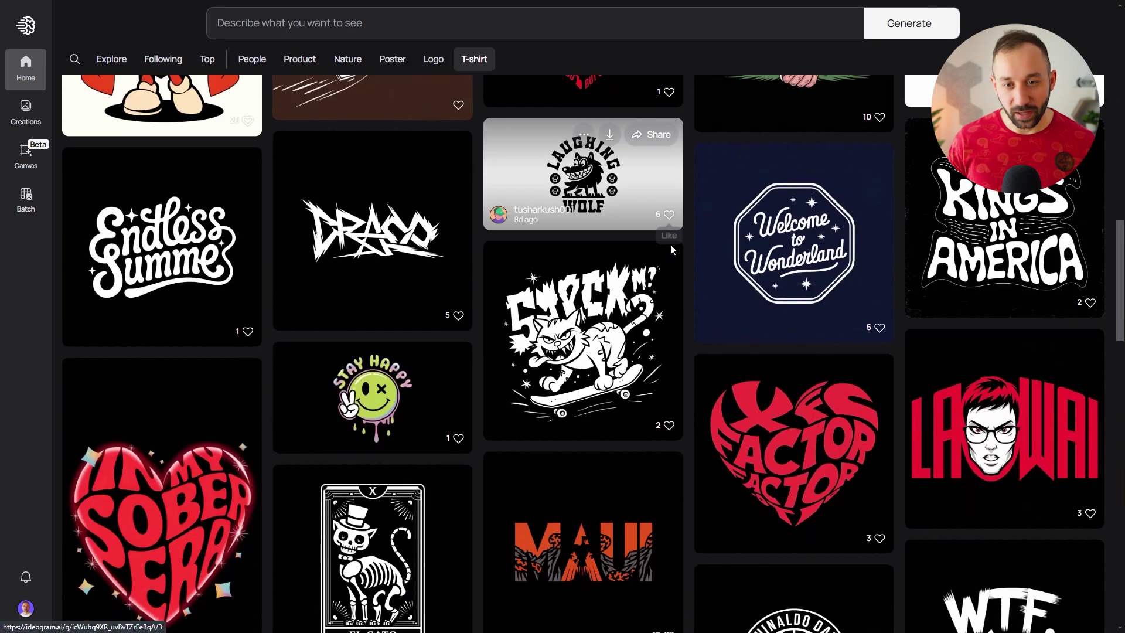
pyautogui.scroll(-10, 672, 251)
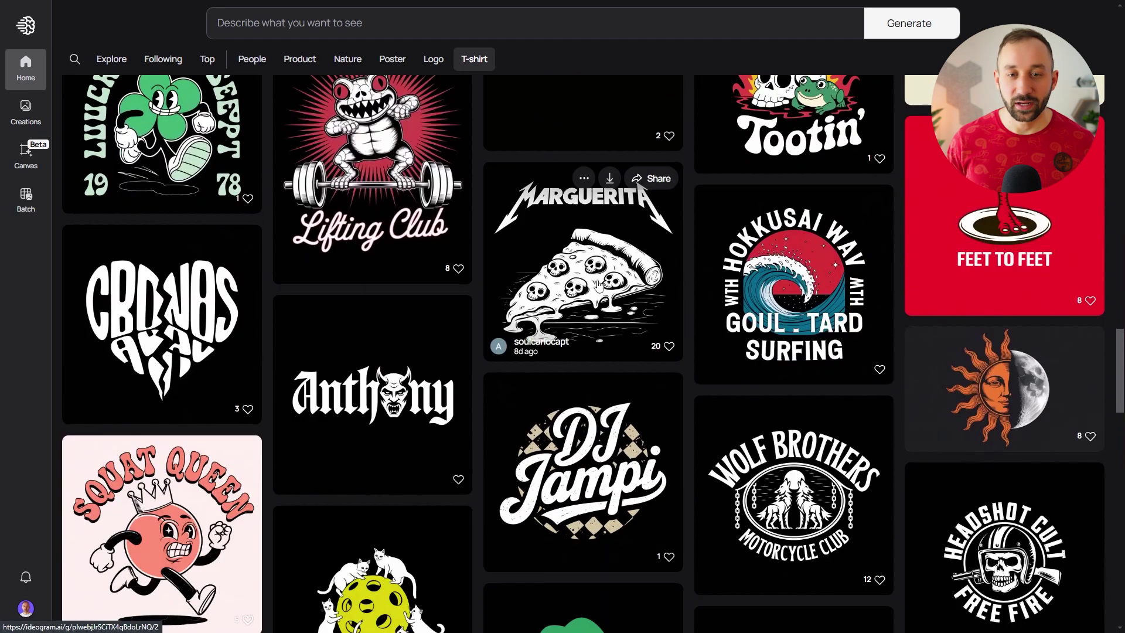
pyautogui.click(672, 251)
pyautogui.scroll(-3, 979, 370)
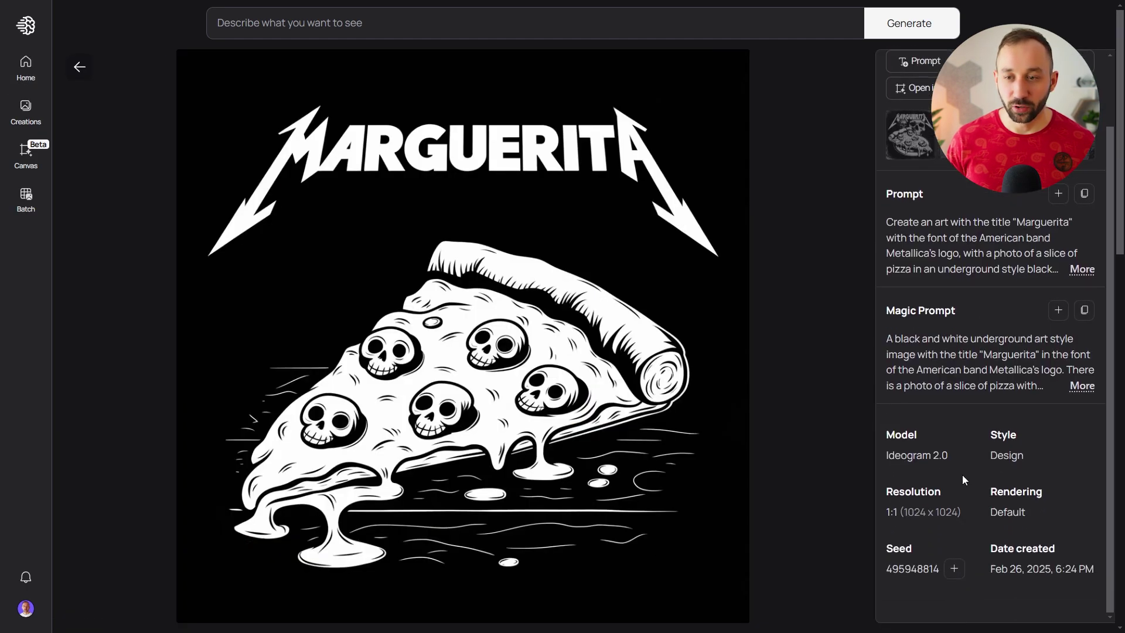
# Load the Marguerita Magic Prompt into the prompt editor with the 2a (fastest) model
pyautogui.scroll(2, 962, 477)
pyautogui.click(1058, 387)
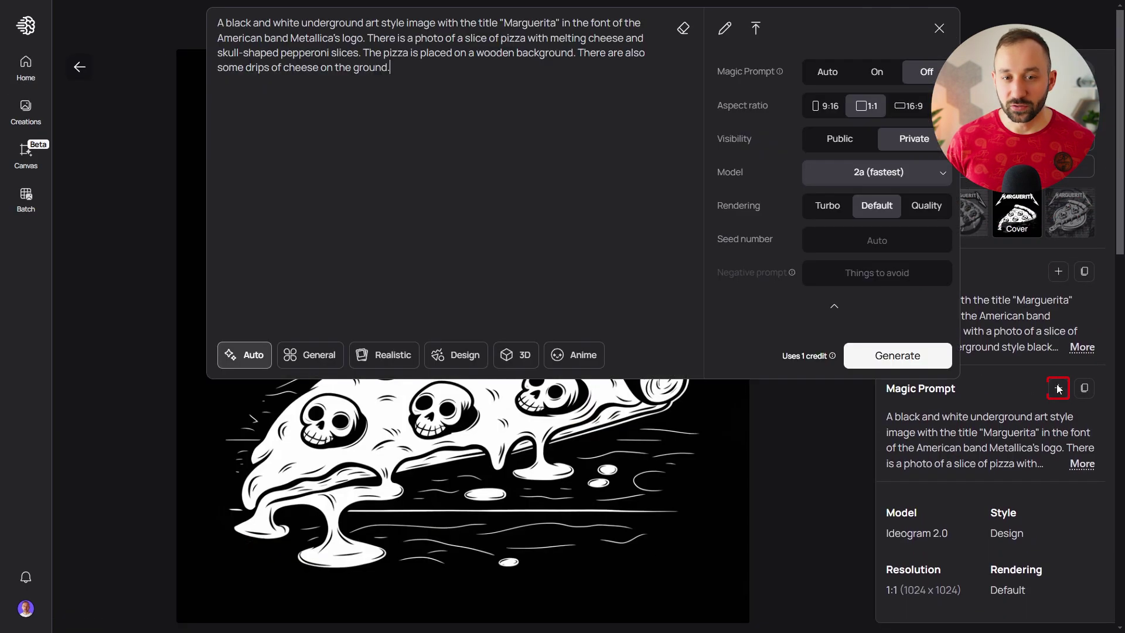
pyautogui.click(871, 175)
pyautogui.click(871, 232)
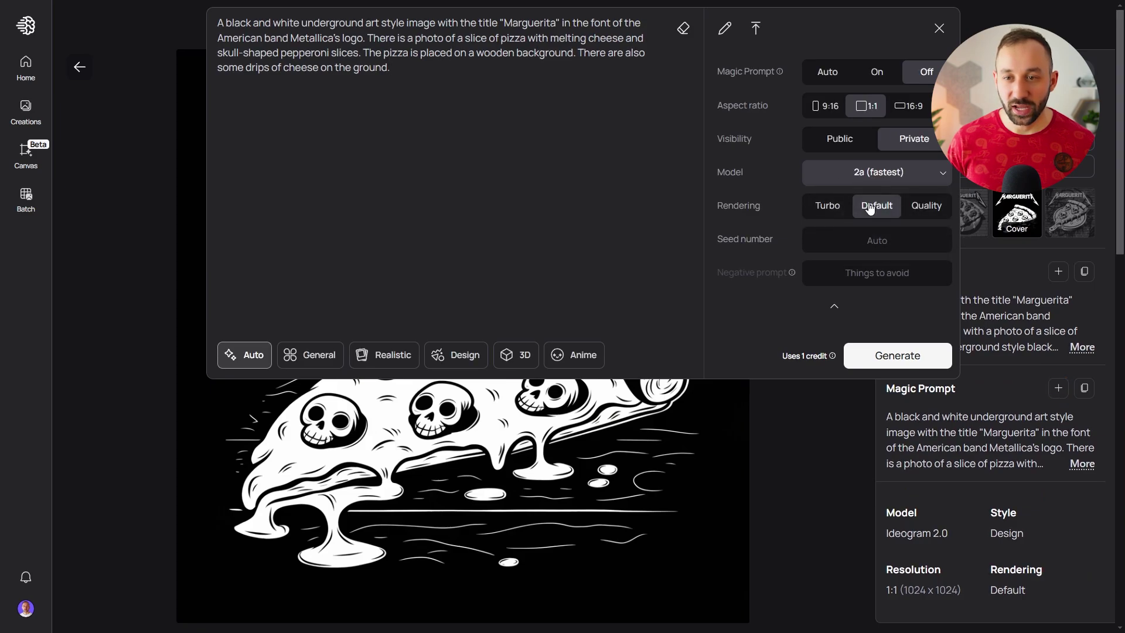
pyautogui.click(939, 28)
# Return to the home feed and browse the designs
pyautogui.click(79, 67)
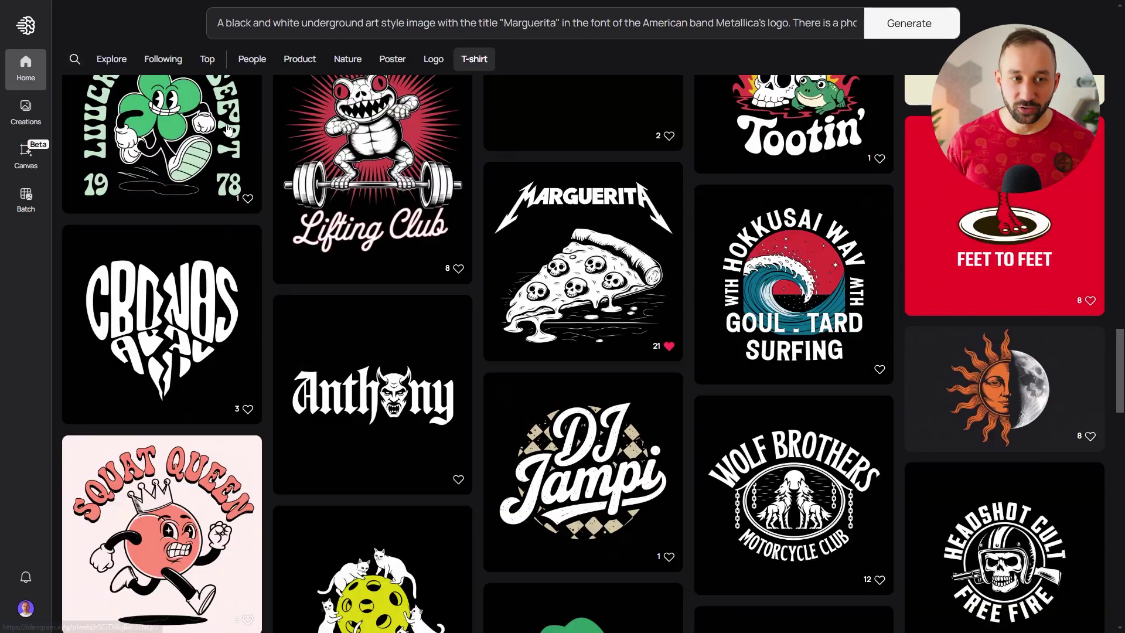
pyautogui.scroll(1, 473, 360)
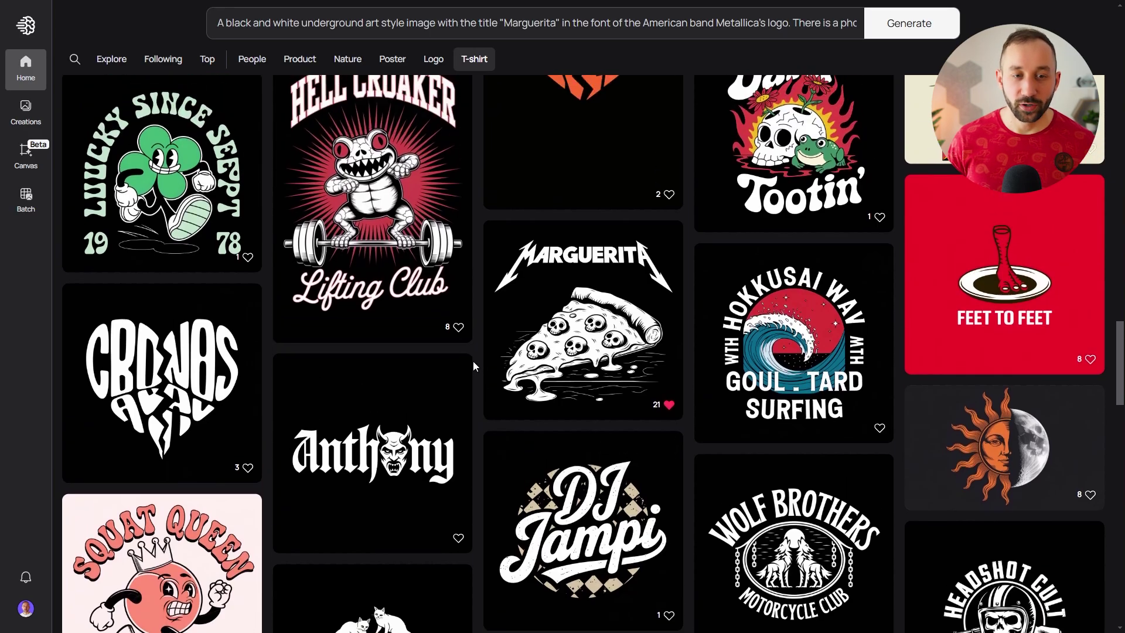
pyautogui.scroll(-6, 472, 361)
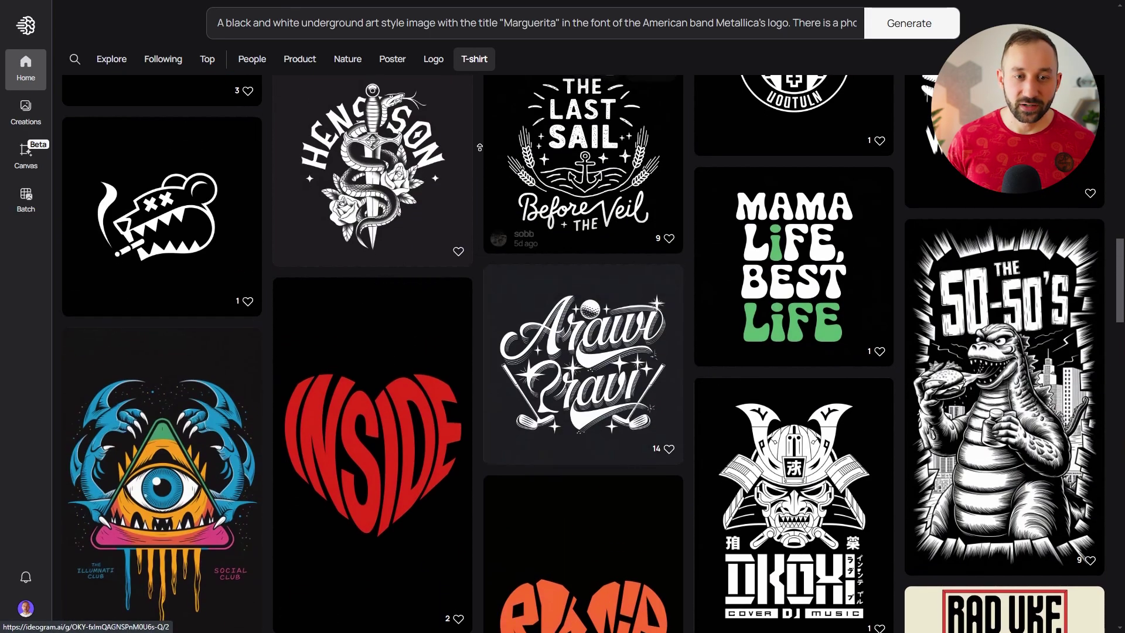
pyautogui.scroll(10, 479, 147)
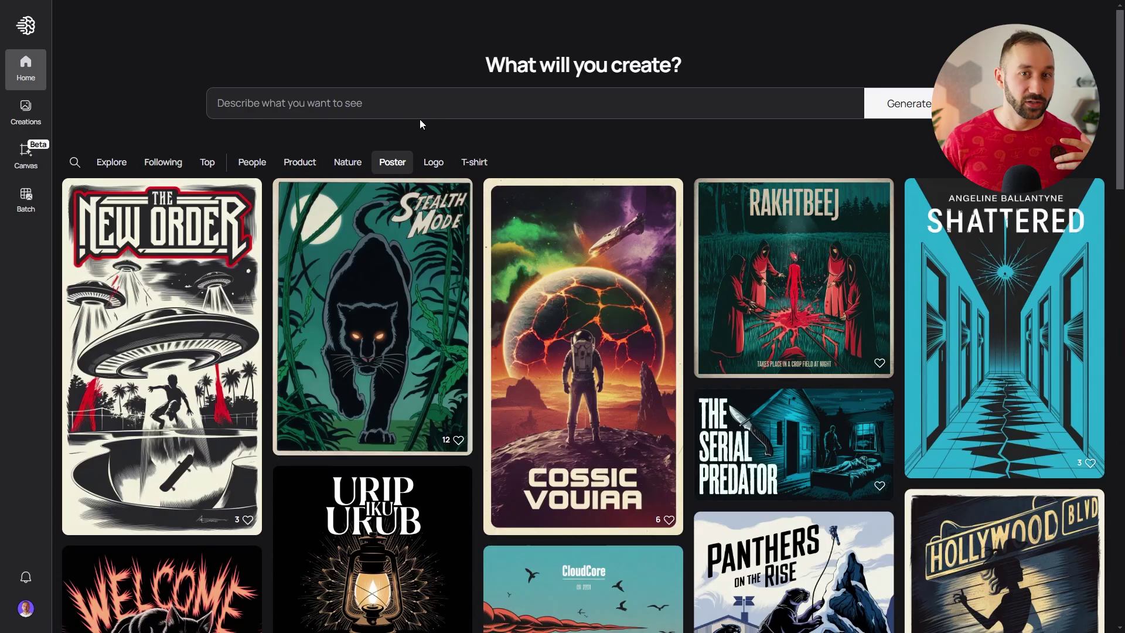
# Expand and collapse the prompt panel, then browse the Nature, Product and People galleries
pyautogui.click(410, 110)
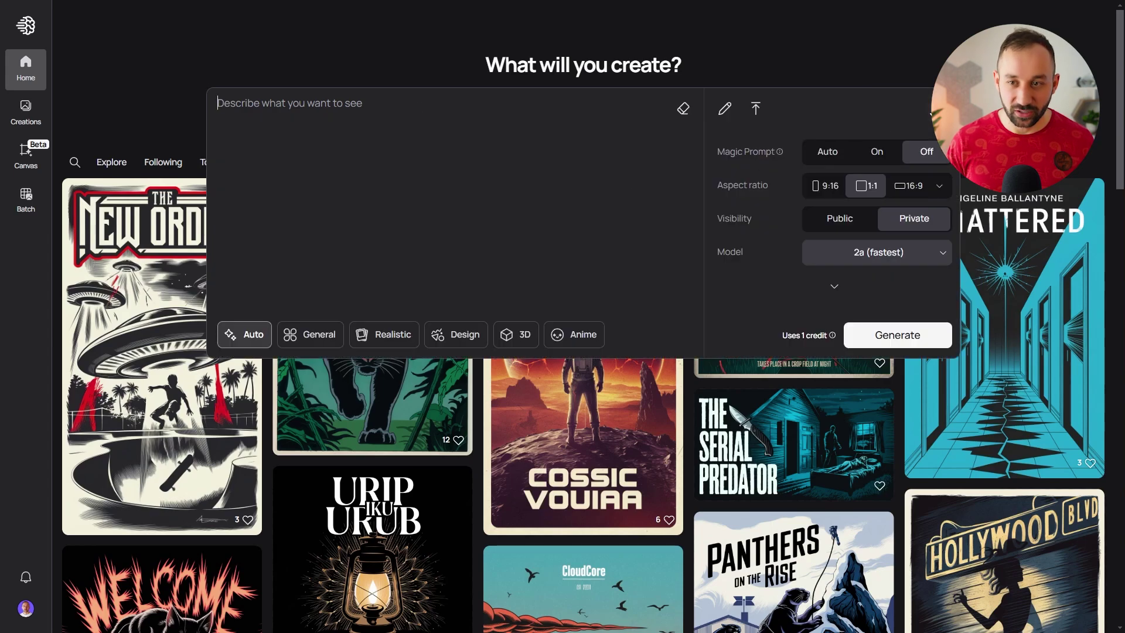
pyautogui.click(909, 108)
pyautogui.click(341, 169)
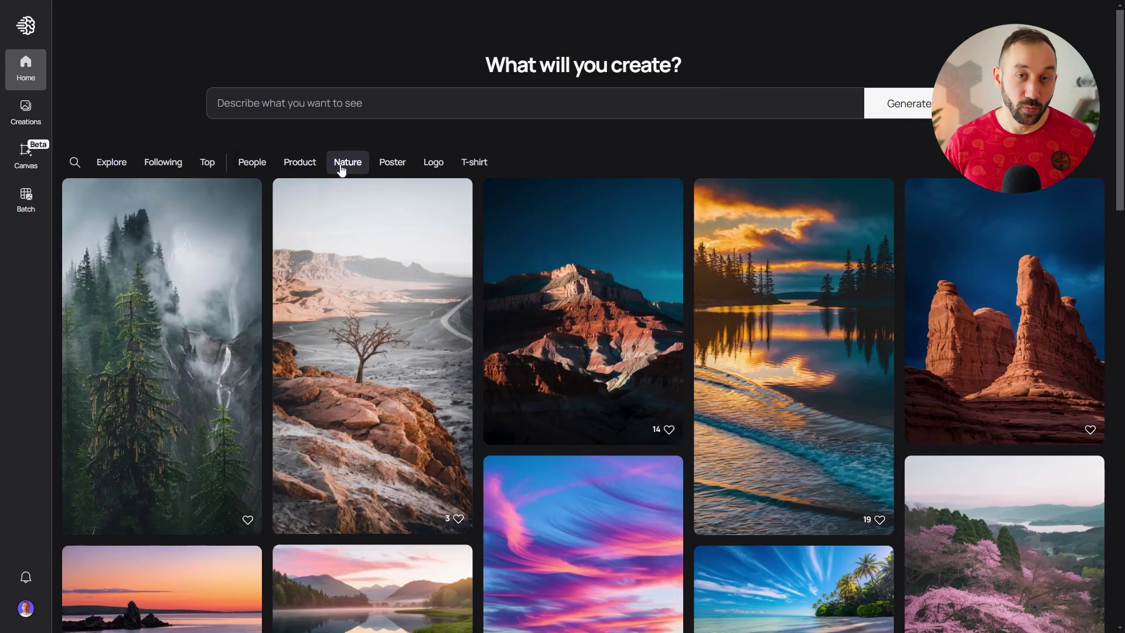
pyautogui.click(300, 169)
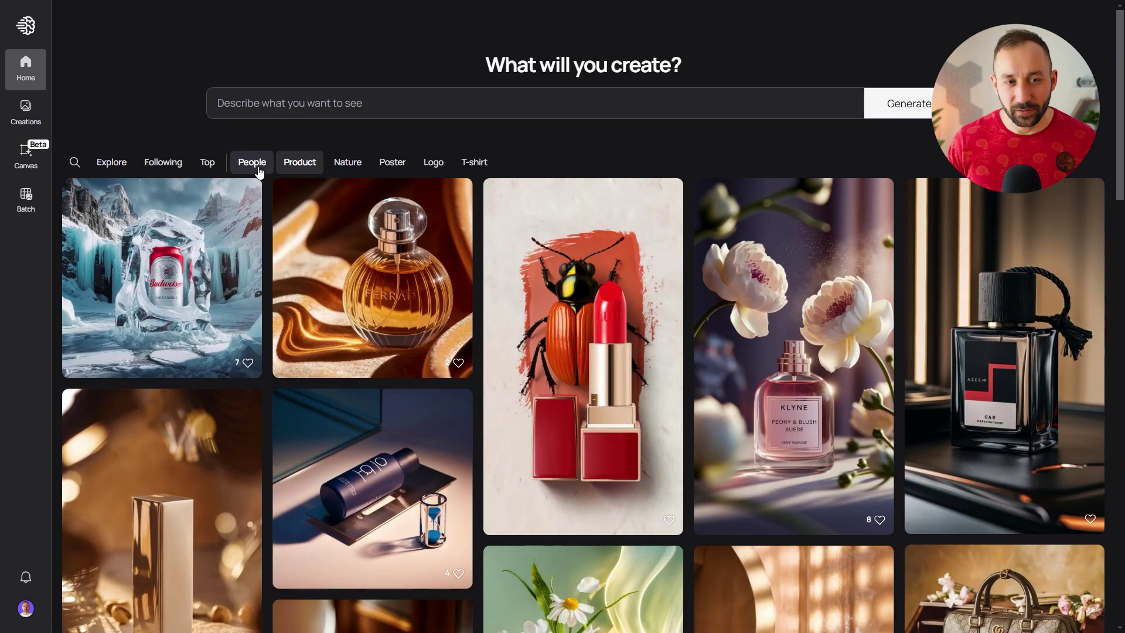
pyautogui.click(260, 172)
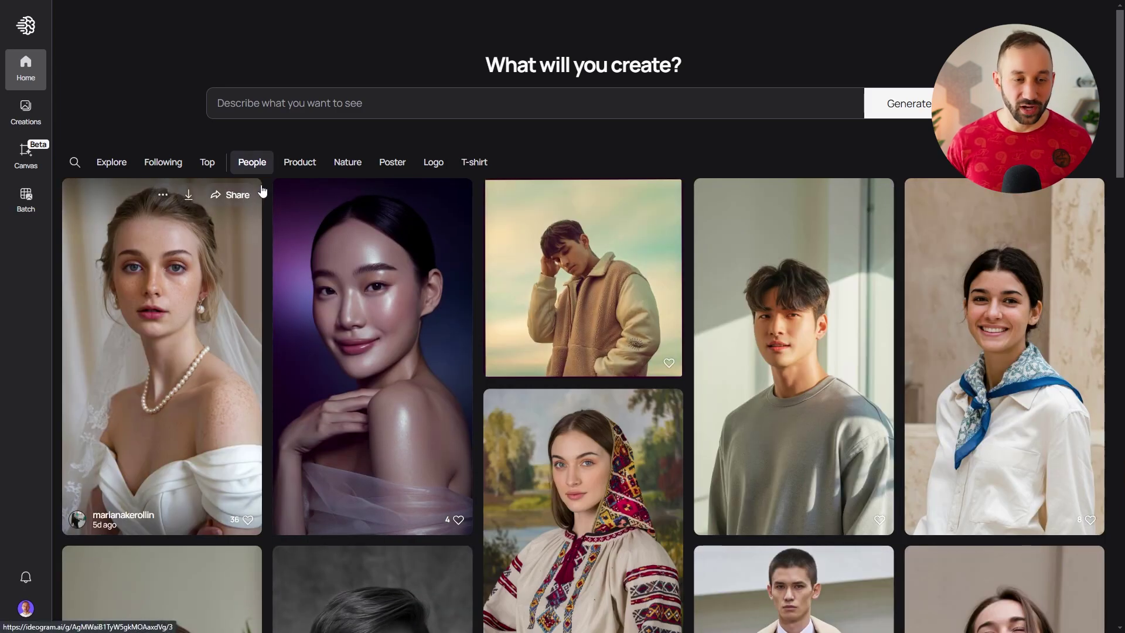
pyautogui.moveTo(280, 188)
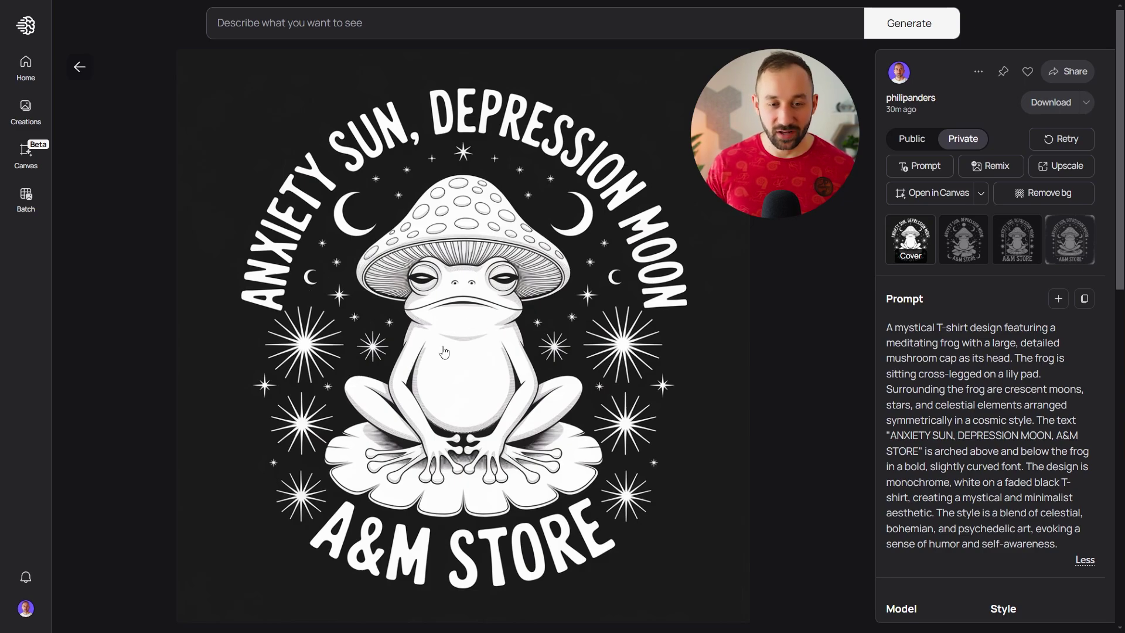
pyautogui.scroll(-1, 1019, 376)
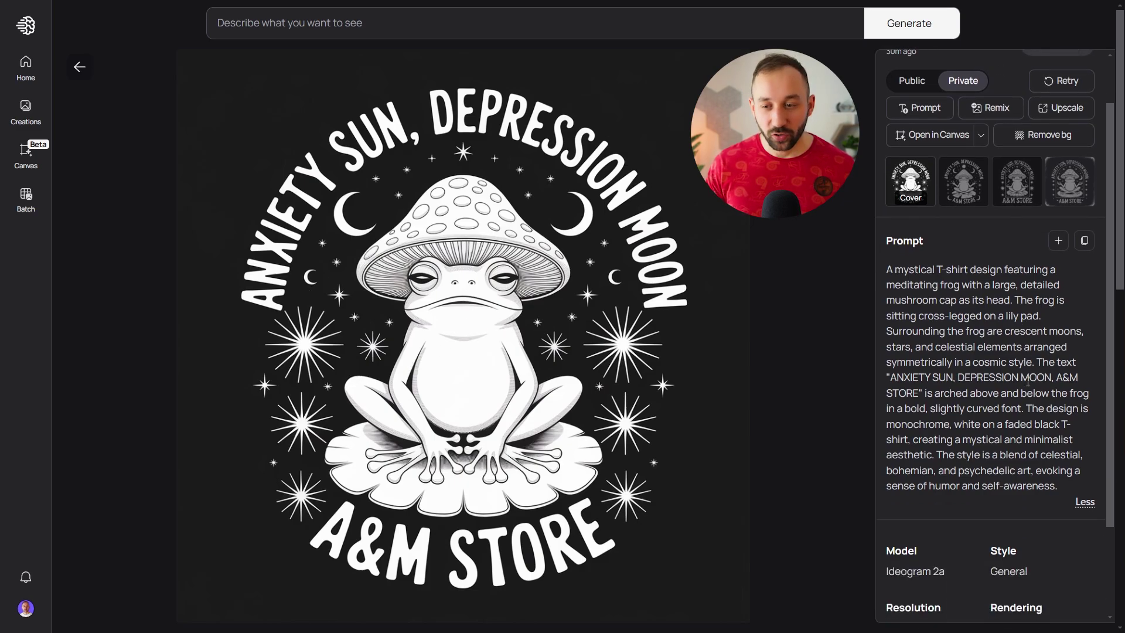
pyautogui.scroll(-3, 1015, 375)
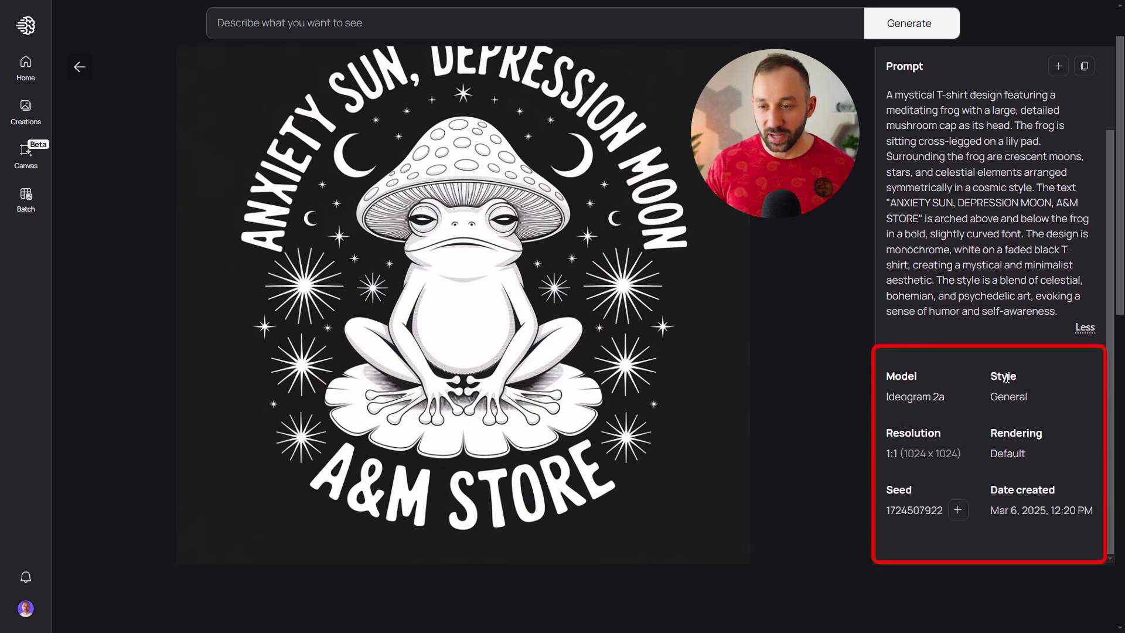
pyautogui.scroll(1, 1025, 396)
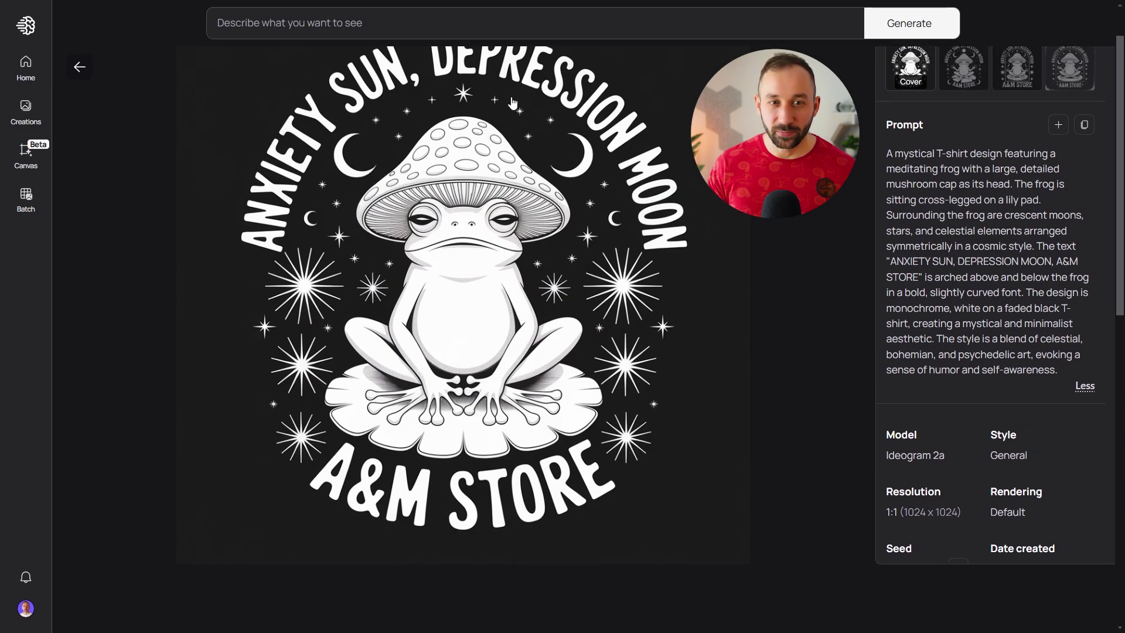
pyautogui.click(445, 23)
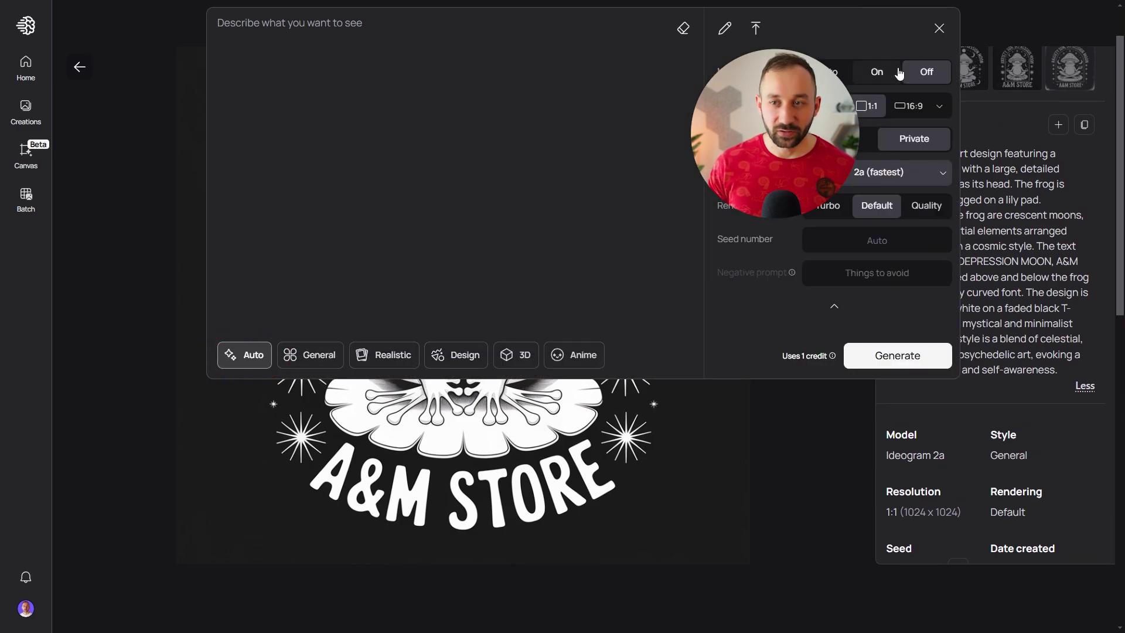
pyautogui.click(938, 29)
pyautogui.scroll(1, 894, 396)
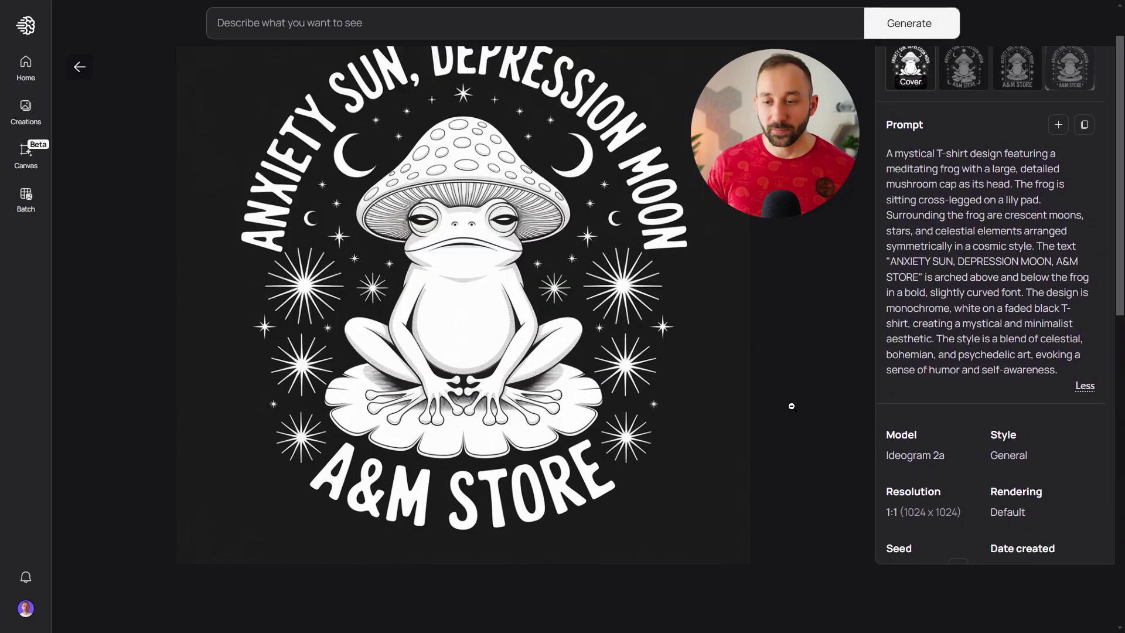
pyautogui.scroll(1, 880, 492)
pyautogui.scroll(-1, 880, 492)
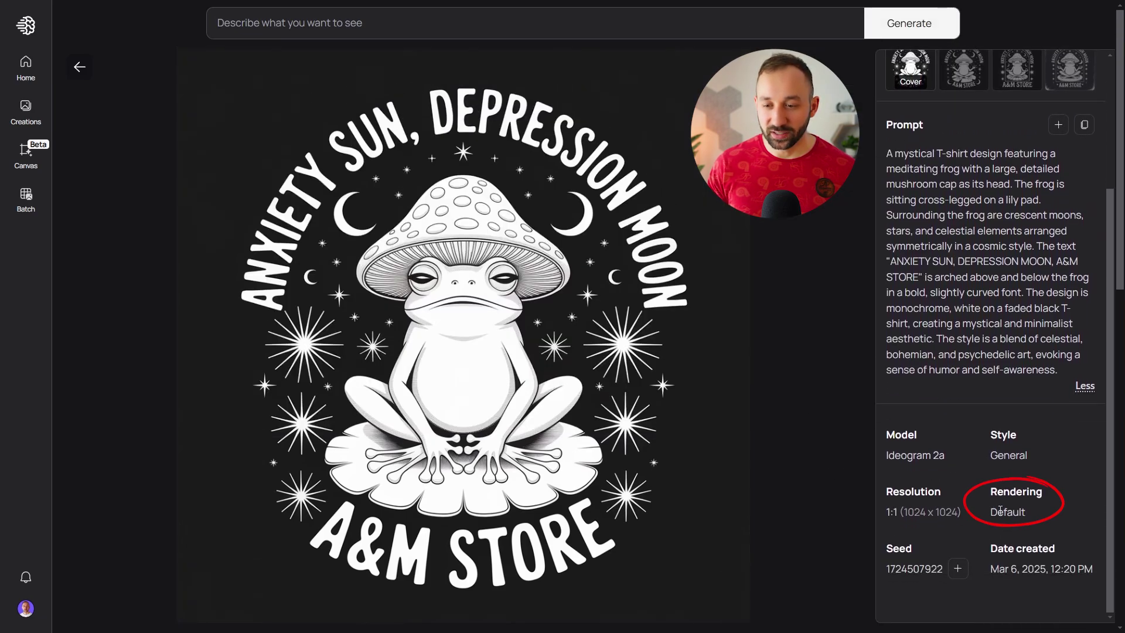
pyautogui.scroll(3, 1014, 507)
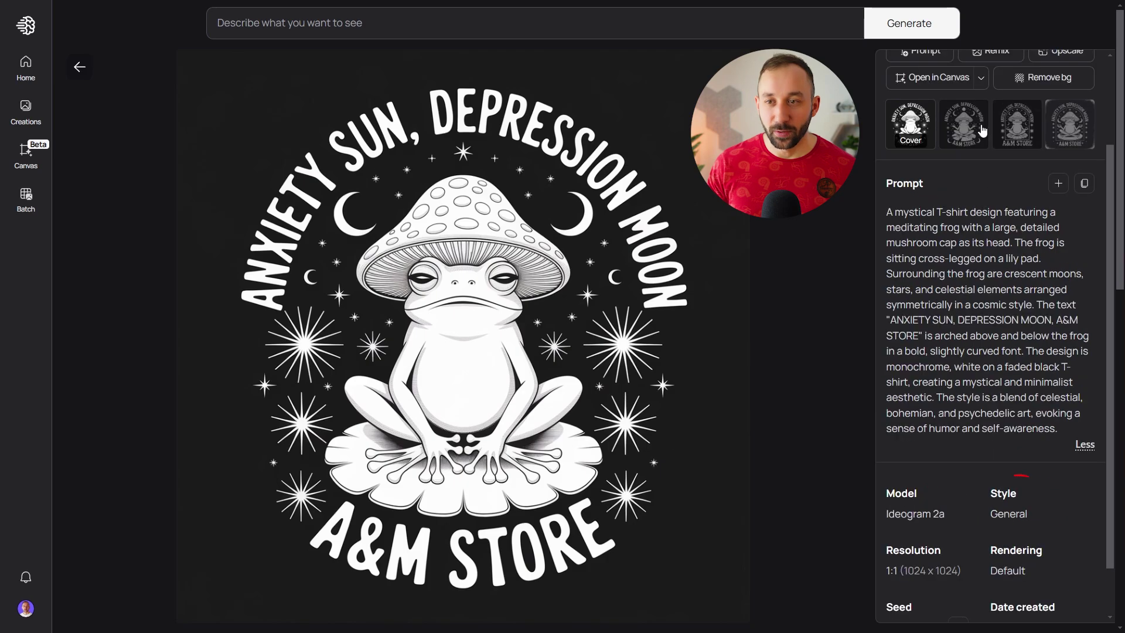
# Compare the frog design's variations, including the arched-frame and rough-edged versions
pyautogui.click(963, 239)
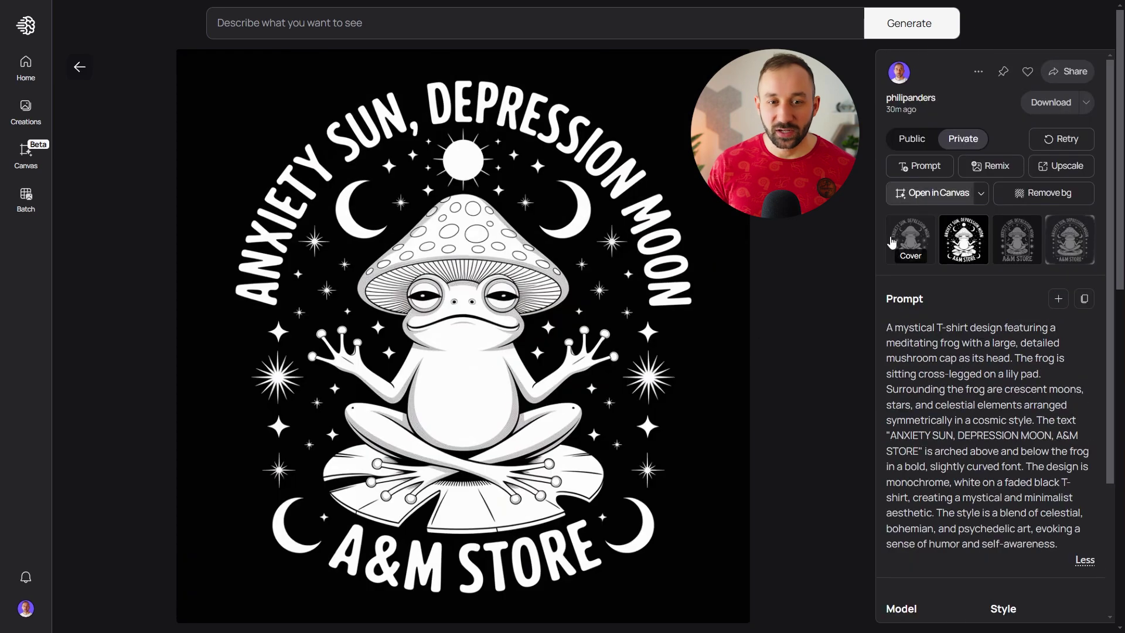
pyautogui.click(1017, 239)
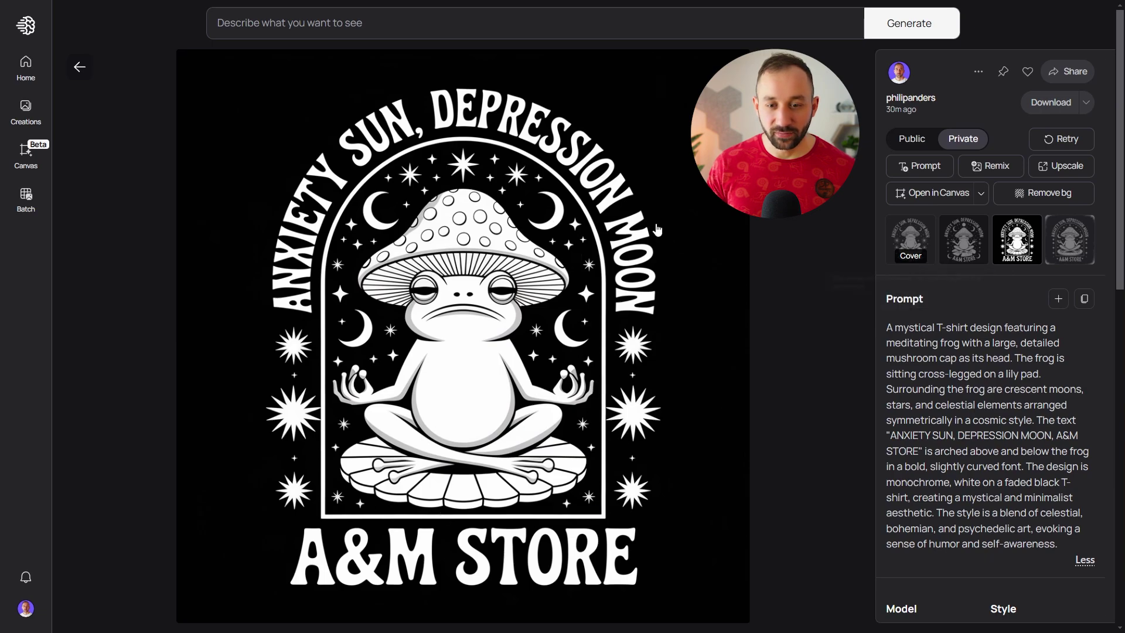
pyautogui.click(1083, 262)
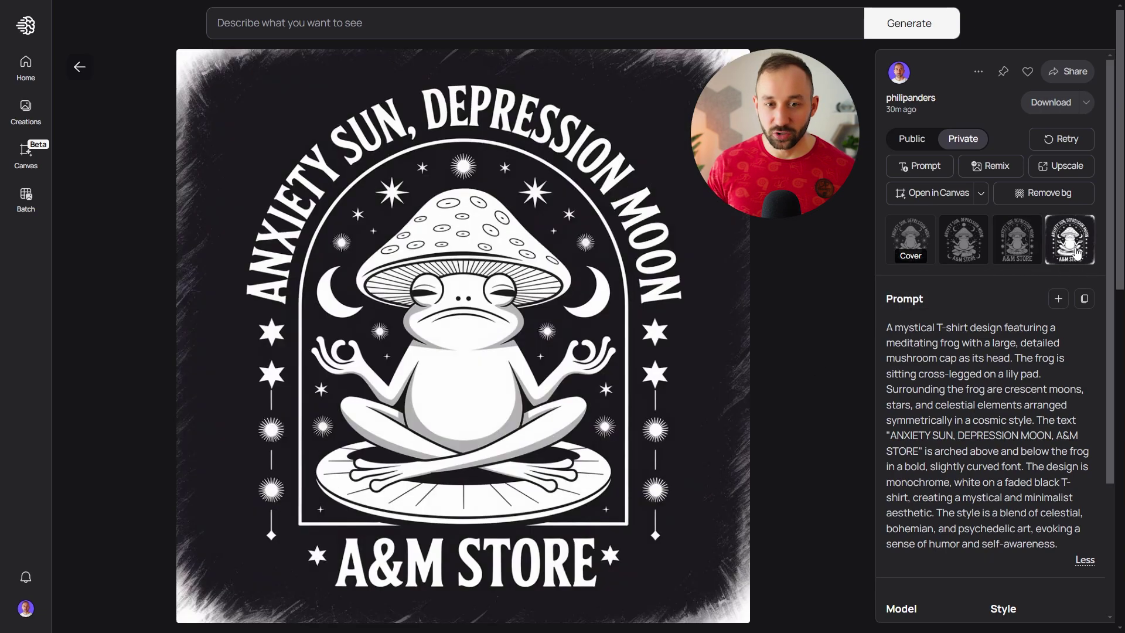
pyautogui.click(1020, 249)
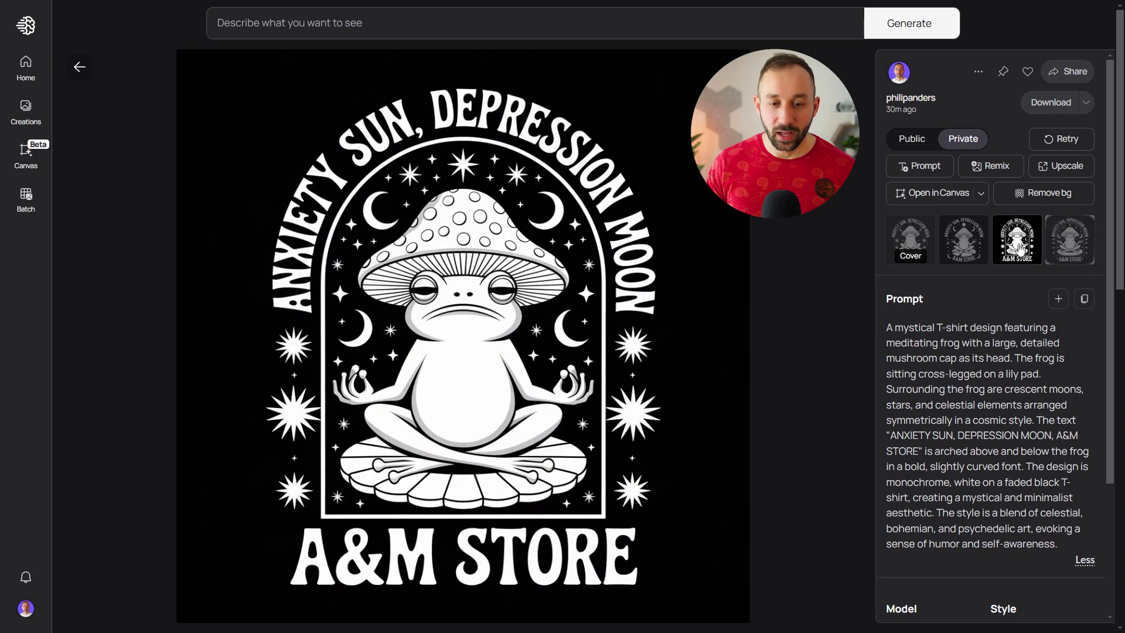
pyautogui.click(975, 250)
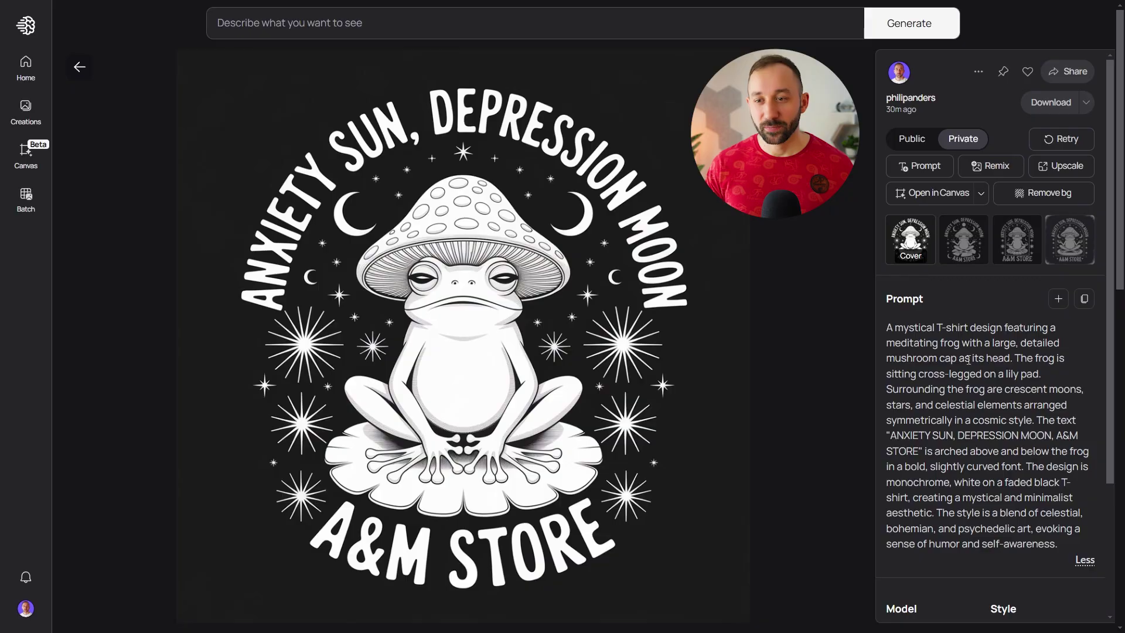
pyautogui.scroll(-1, 1001, 381)
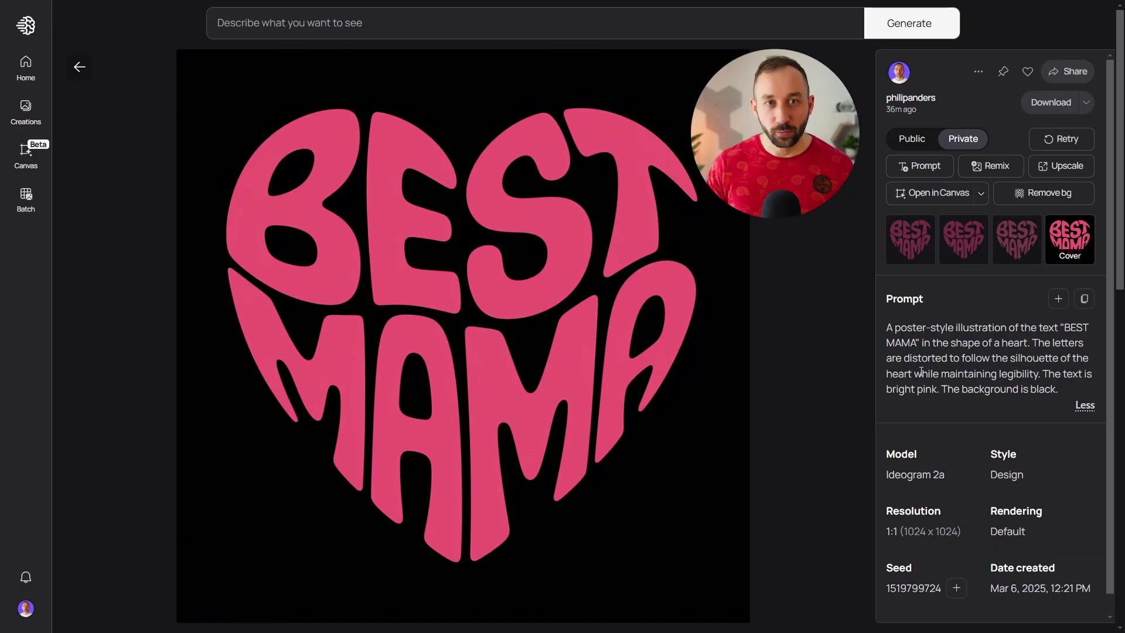
# Compare the second, third and first BEST MAMA heart variations, ending on the first
pyautogui.click(951, 233)
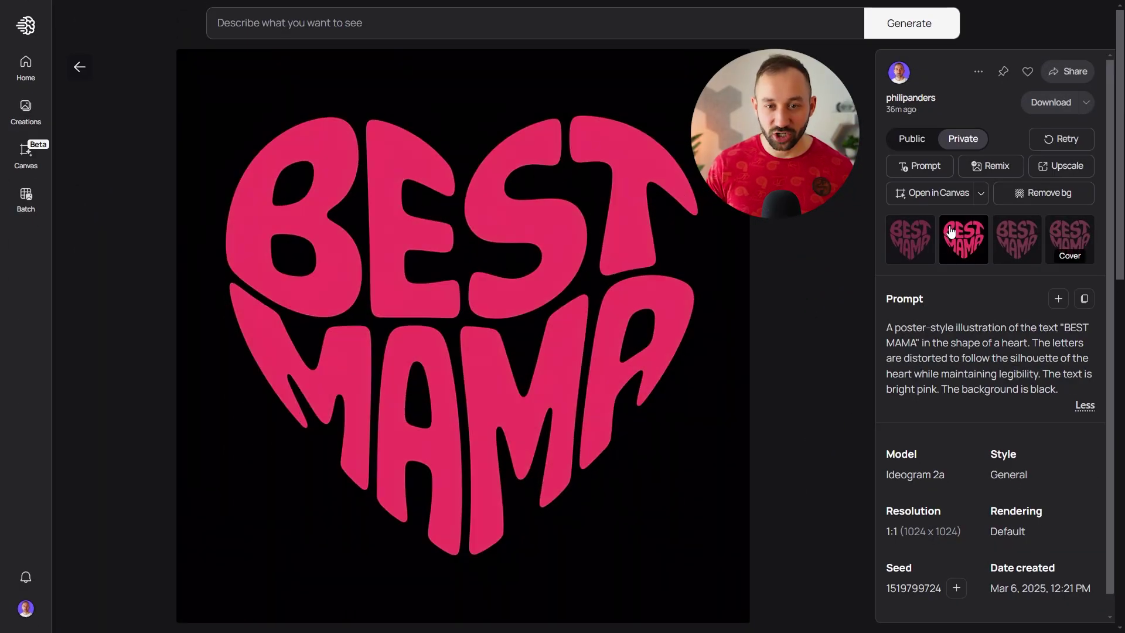
pyautogui.click(1017, 251)
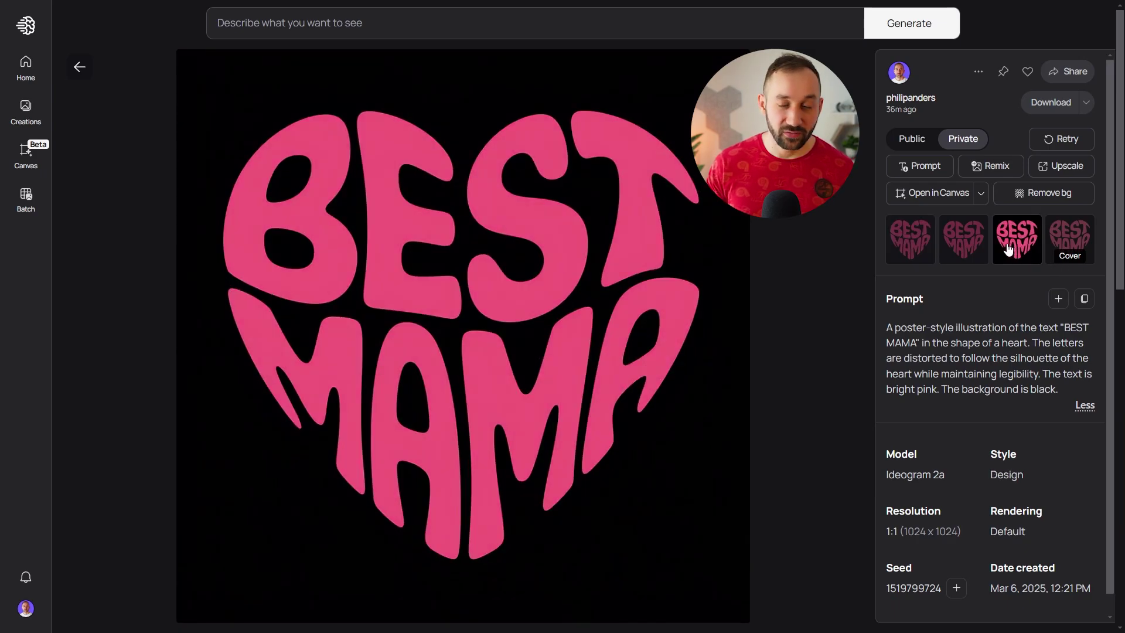
pyautogui.click(926, 246)
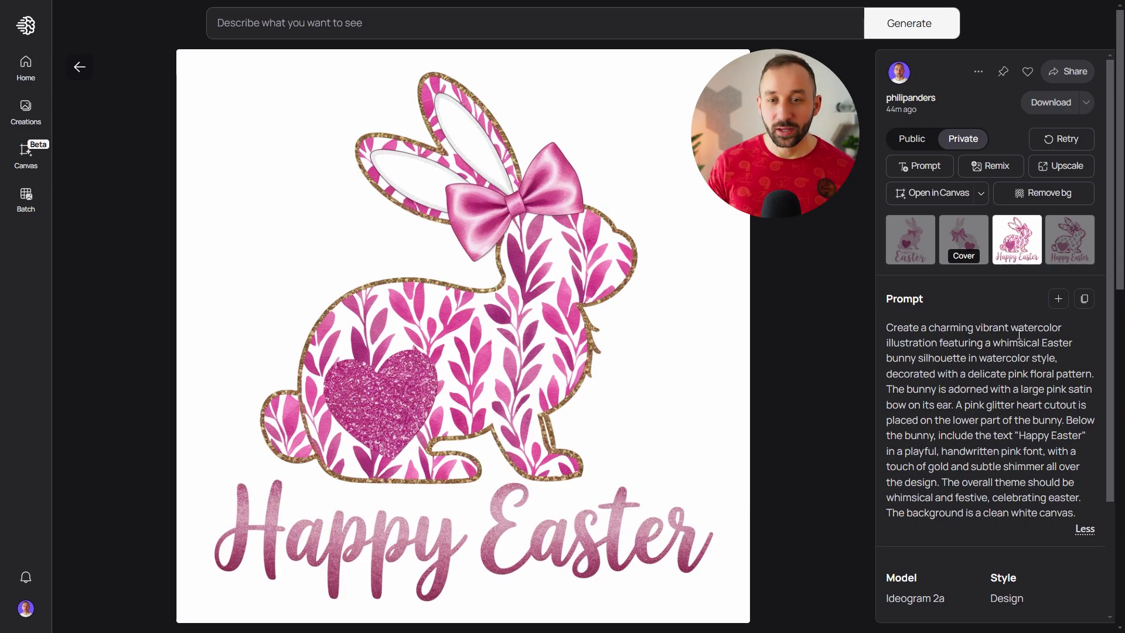
# Cycle through the four Happy Easter bunny variations, including the tulip-pattern and Cover versions
pyautogui.click(1063, 234)
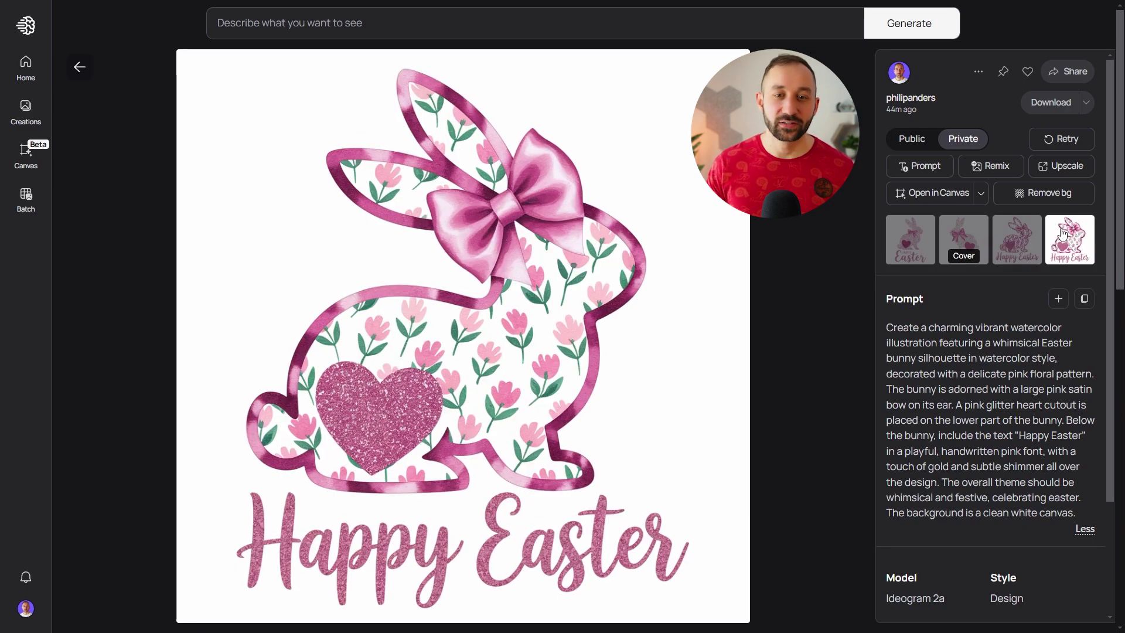
pyautogui.click(977, 240)
pyautogui.click(896, 247)
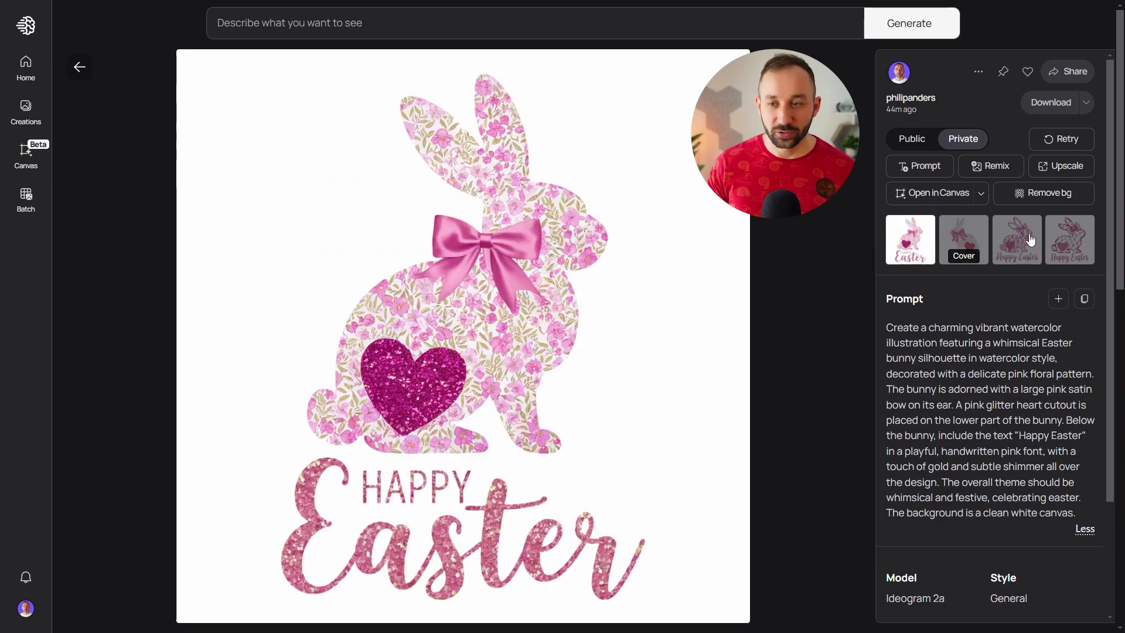
pyautogui.click(1069, 240)
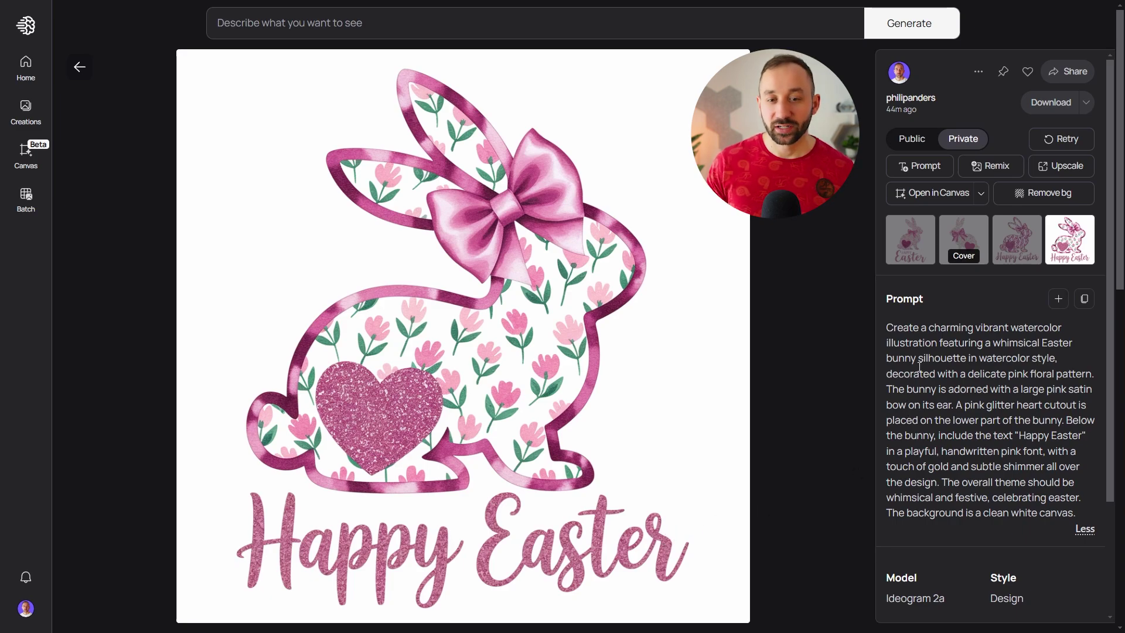
pyautogui.scroll(-1, 920, 366)
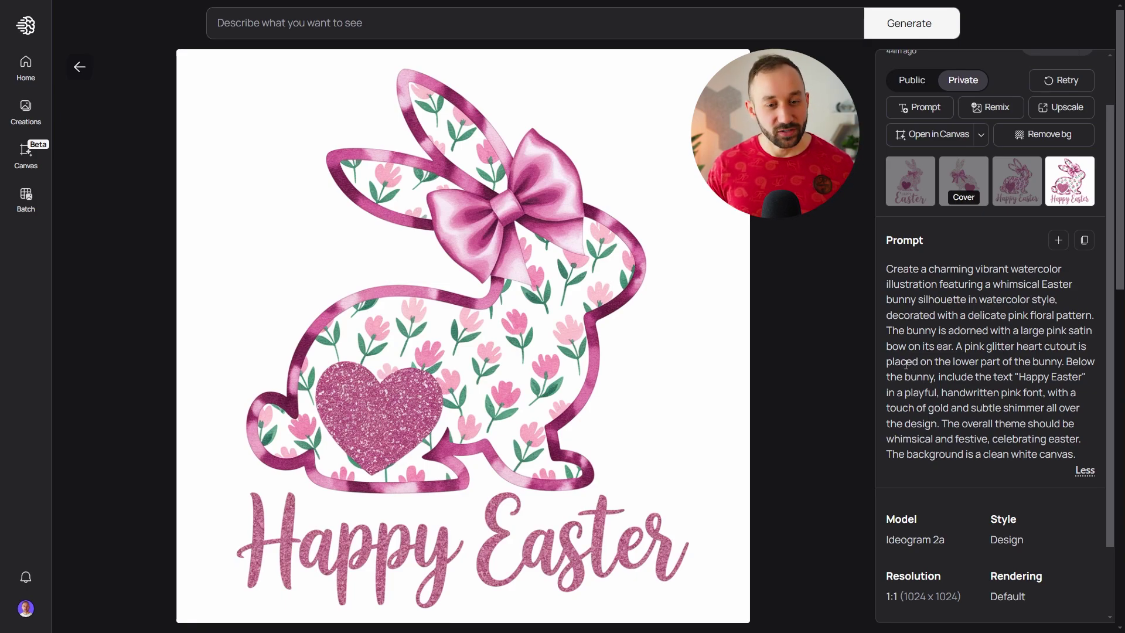
pyautogui.click(999, 185)
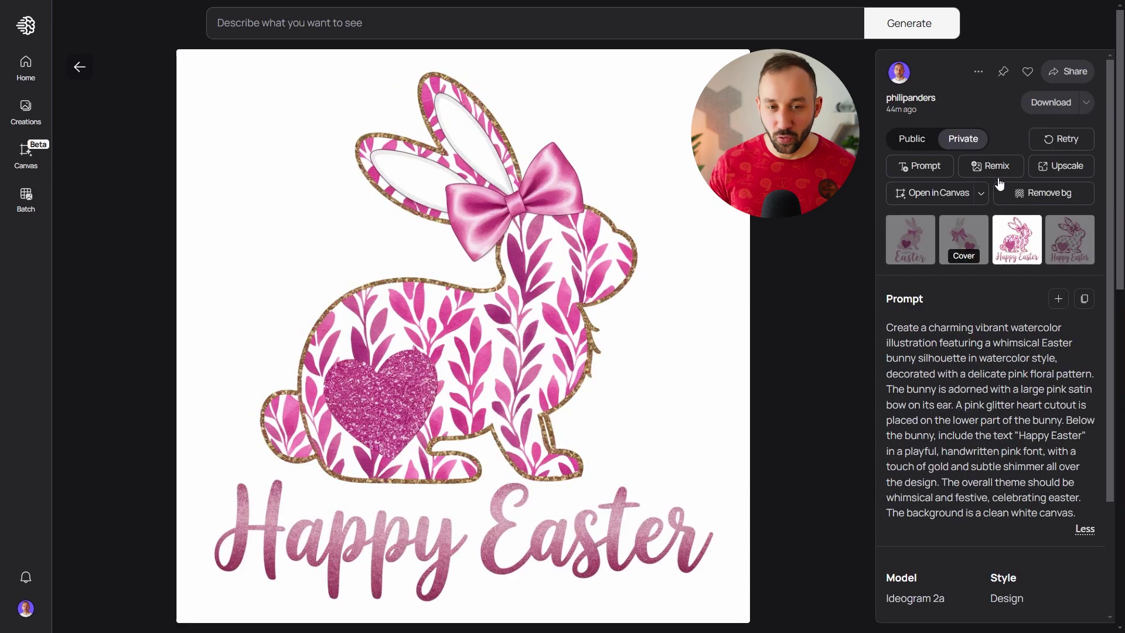
pyautogui.click(965, 248)
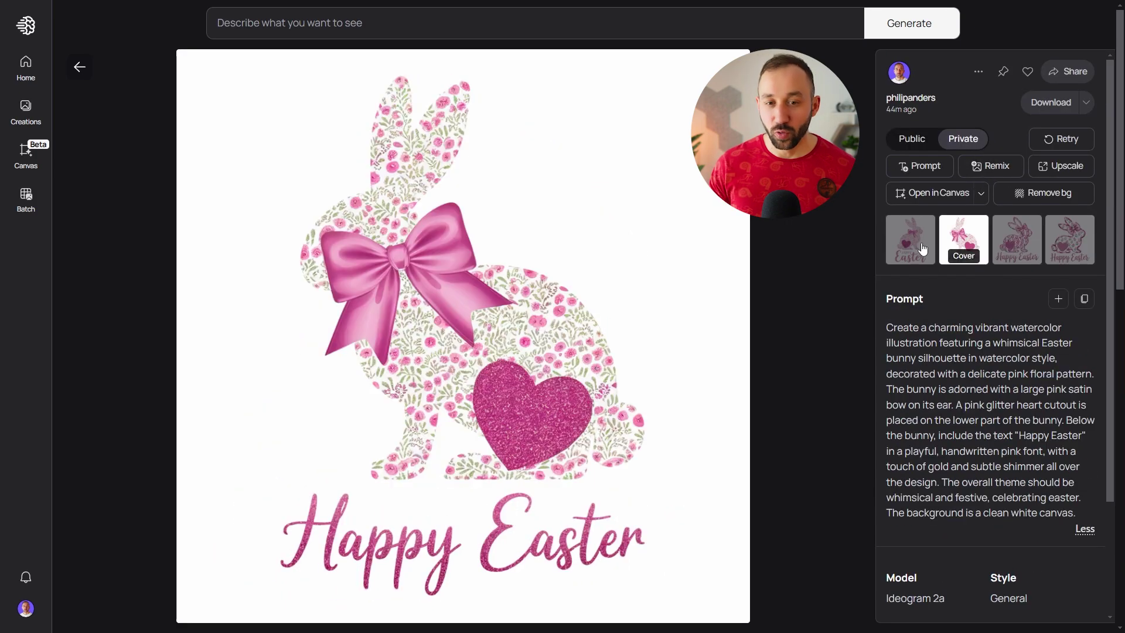
pyautogui.click(923, 249)
pyautogui.click(957, 237)
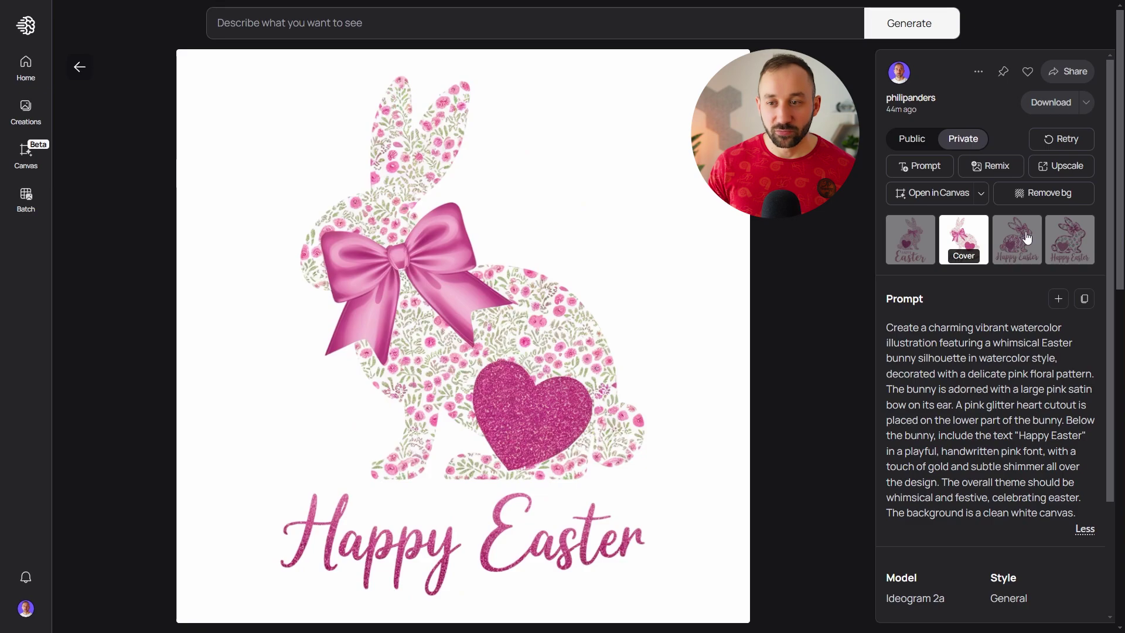
pyautogui.click(1052, 233)
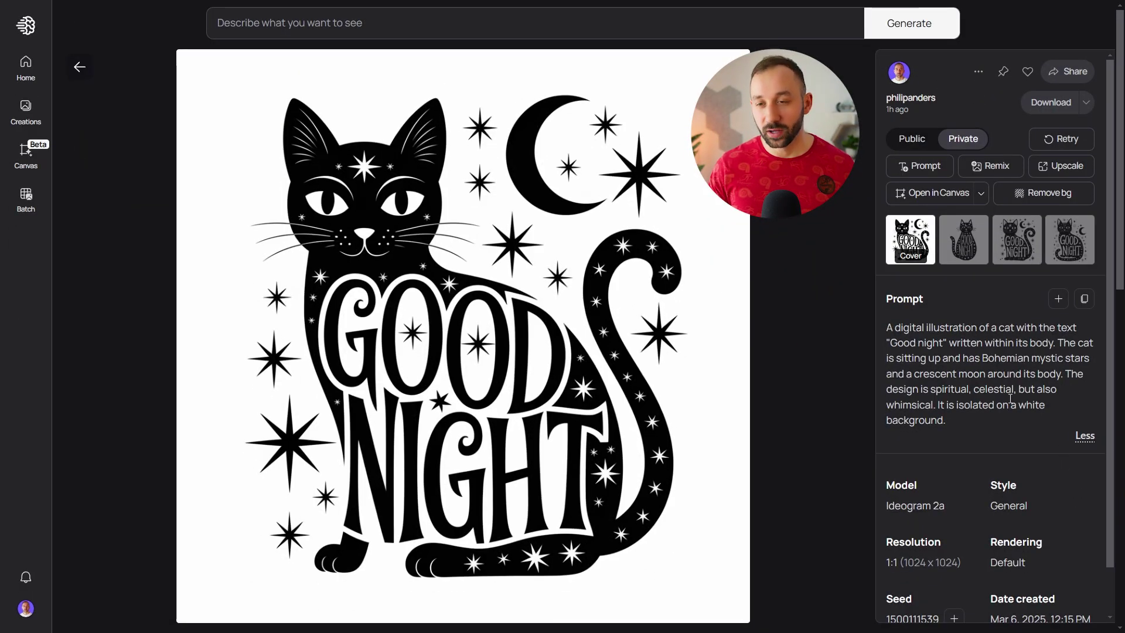
# View the second, third, fourth and spiral-tail Good Night cat variations
pyautogui.click(963, 249)
pyautogui.click(1023, 239)
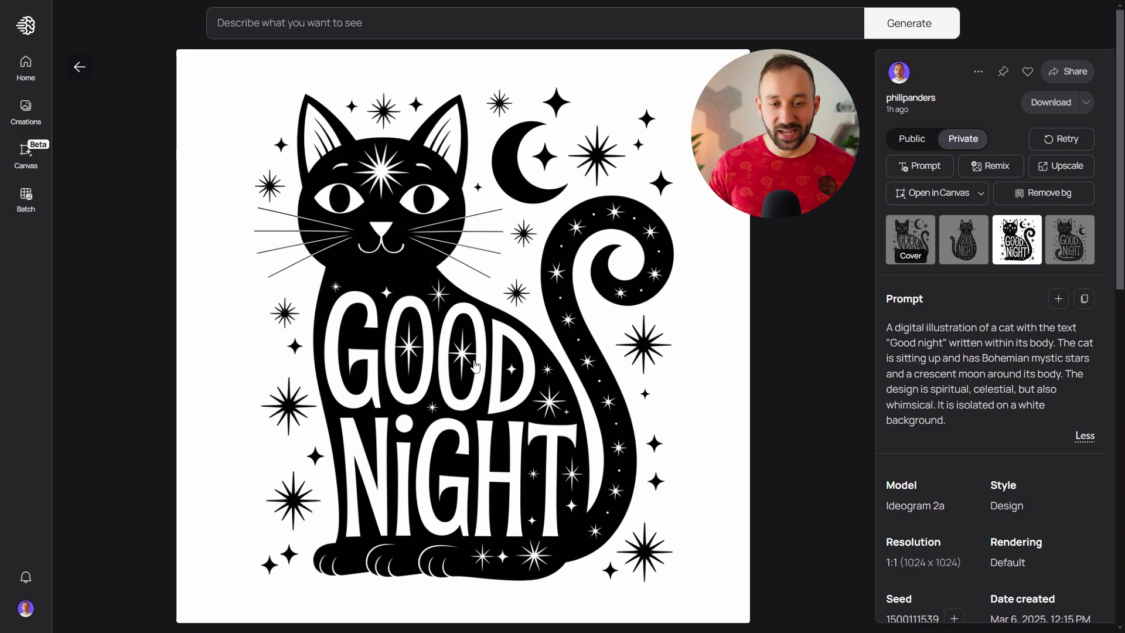
pyautogui.click(1065, 232)
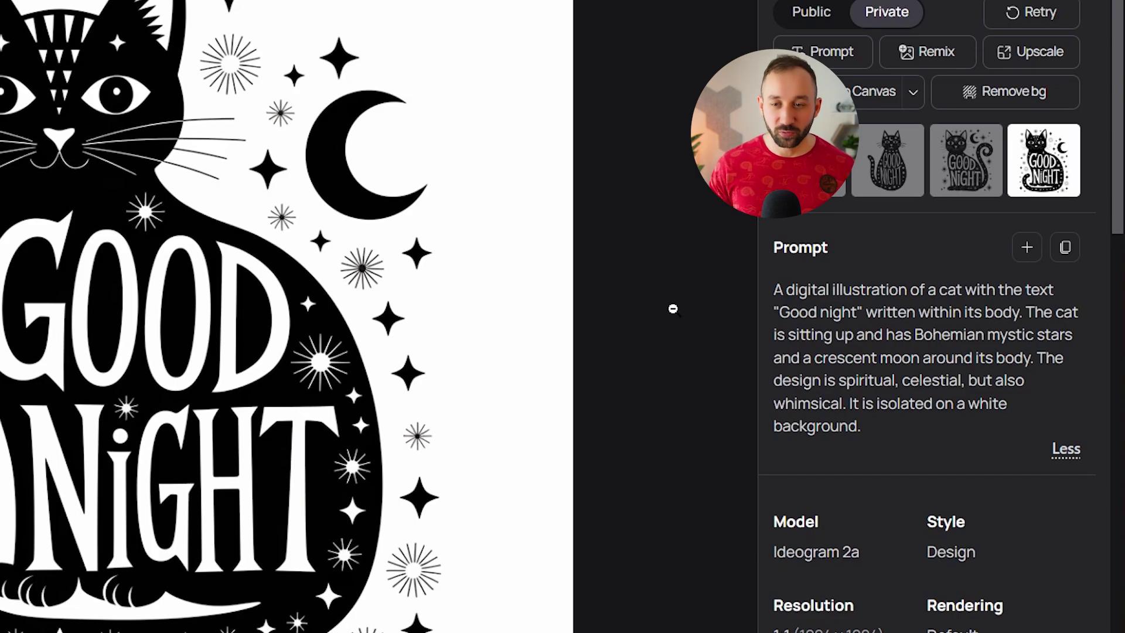
pyautogui.click(957, 161)
# Select the word "cat" and the whole prompt text, then clear the selection
pyautogui.moveTo(1056, 313); pyautogui.dragTo(1085, 319)
pyautogui.tripleClick(940, 290)
pyautogui.click(939, 289)
pyautogui.doubleClick(939, 289)
pyautogui.click(993, 366)
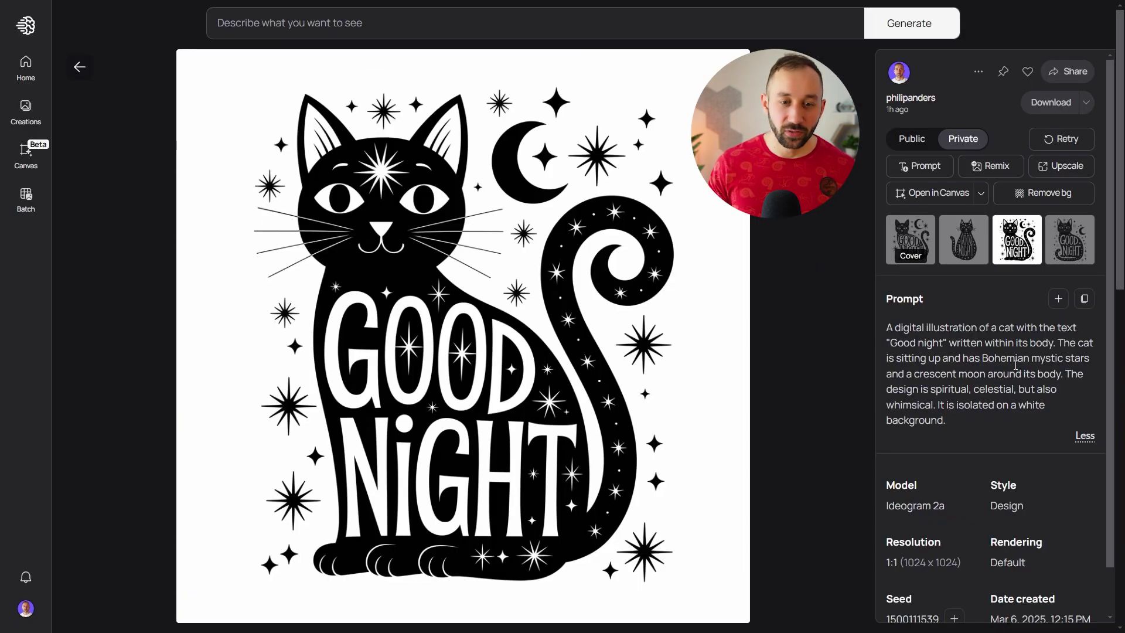
# Compare the first, third and fourth Good Night cat variations again
pyautogui.click(910, 232)
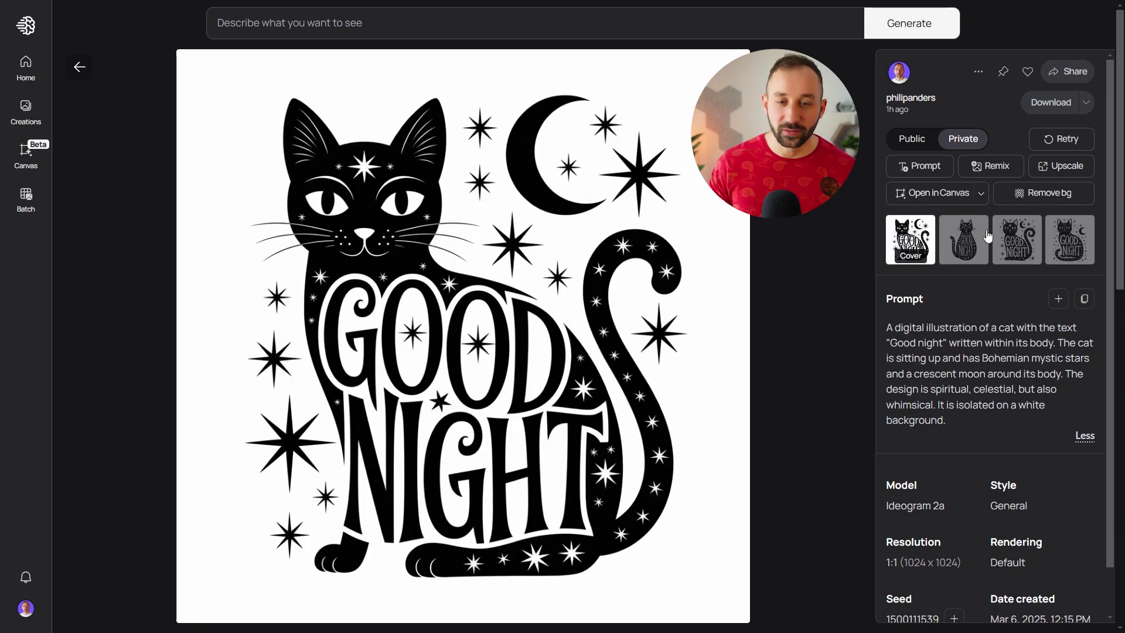
pyautogui.click(1008, 236)
pyautogui.click(1065, 242)
pyautogui.click(1031, 243)
pyautogui.click(1054, 240)
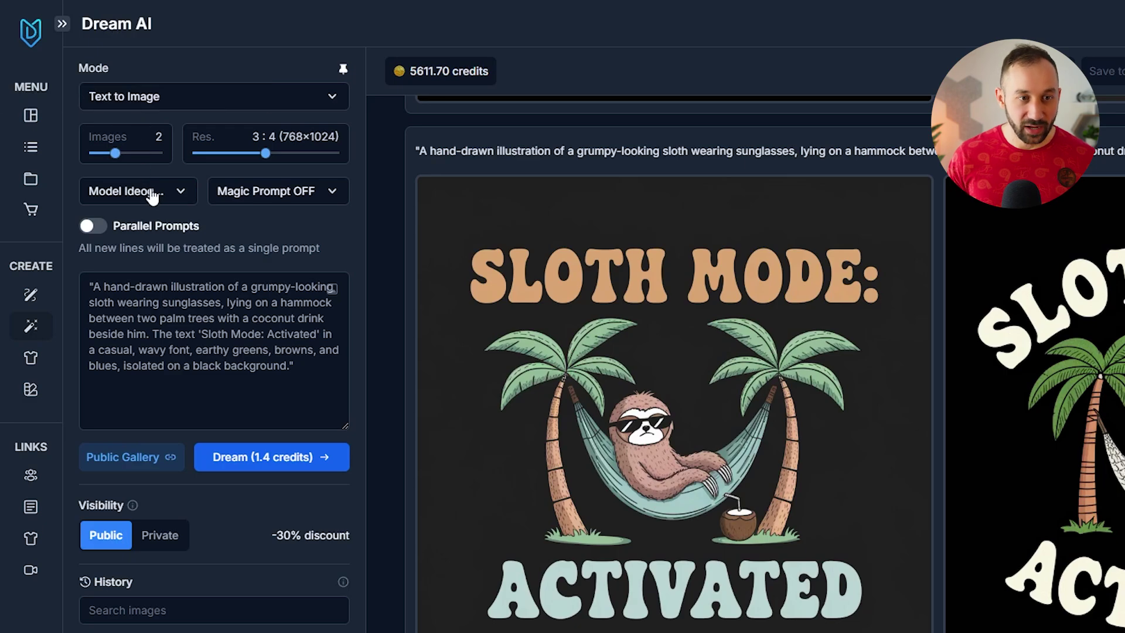
# Try Ideogram v2A and v2A Turbo, reduce the image count to 1 and pick 1:1
pyautogui.click(155, 198)
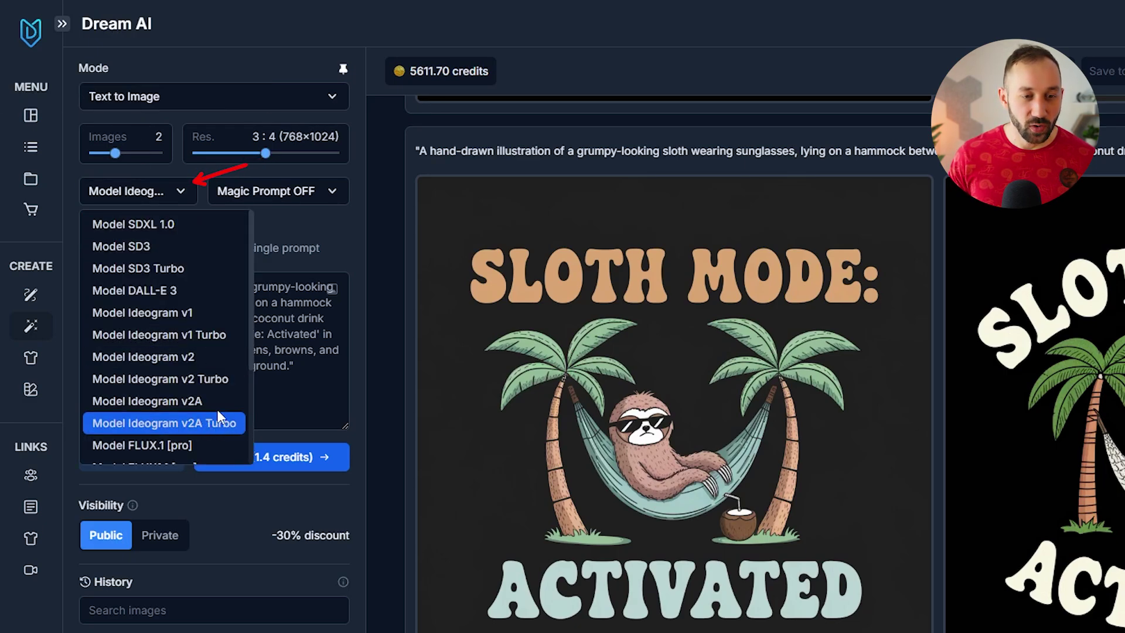
pyautogui.click(212, 404)
pyautogui.click(146, 184)
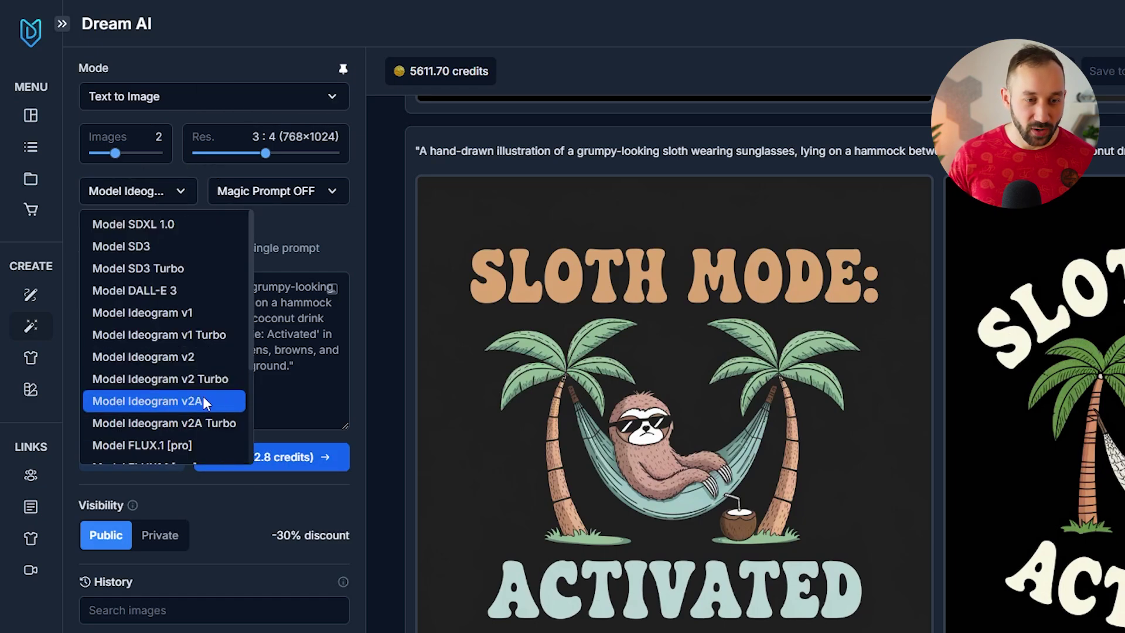
pyautogui.click(226, 423)
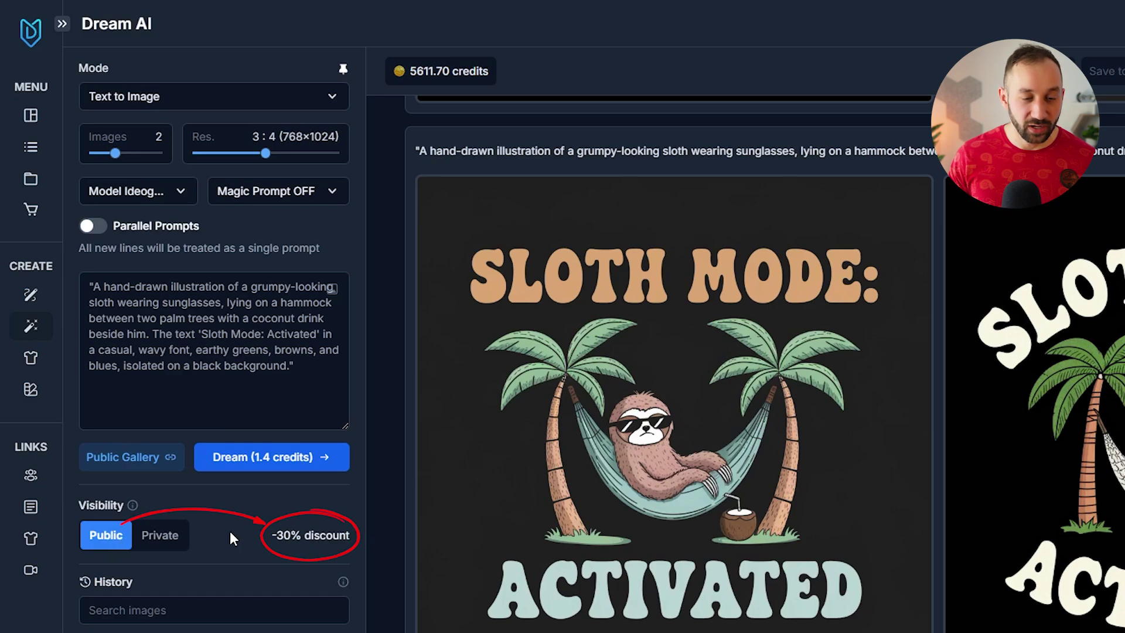
pyautogui.moveTo(116, 153); pyautogui.dragTo(94, 154)
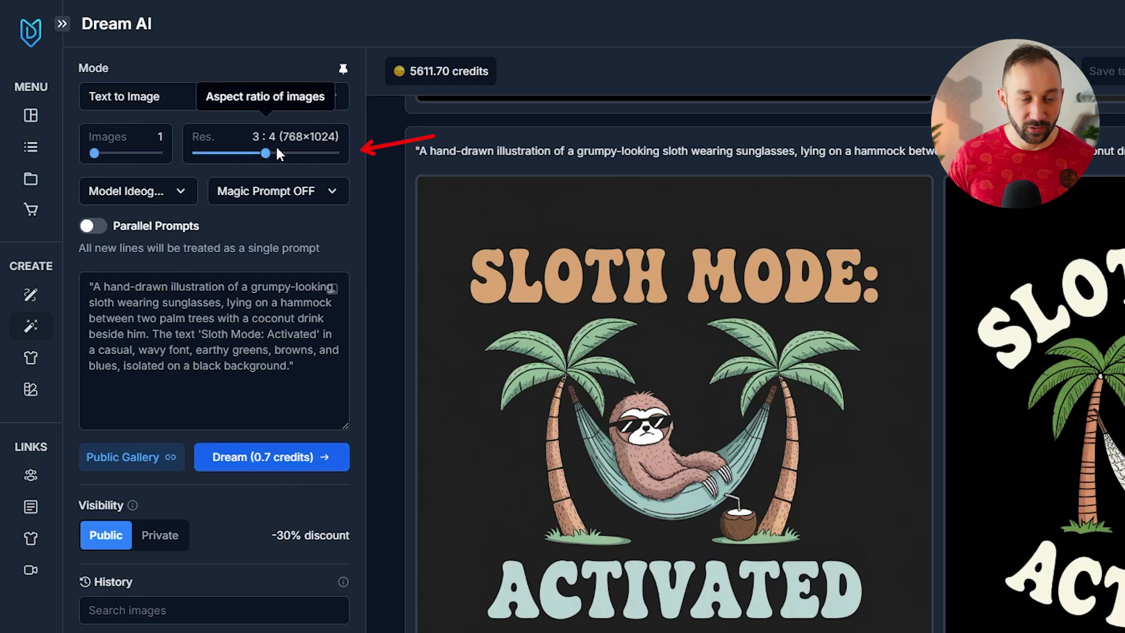
pyautogui.click(252, 152)
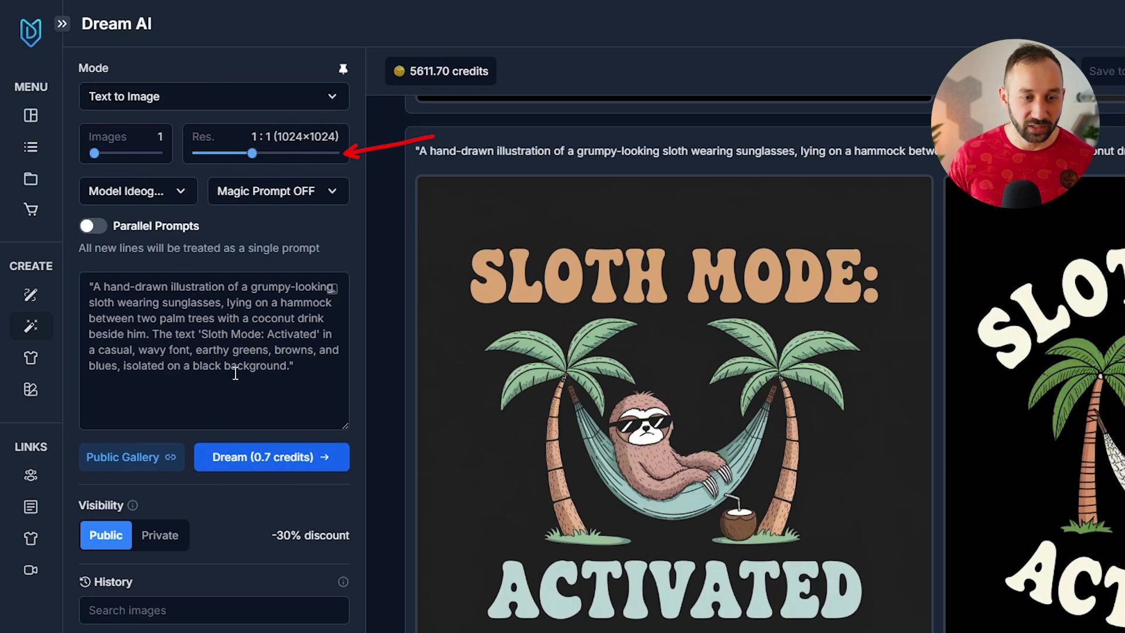
# Switch the model to Ideogram v2, then Ideogram v2A, and select the first Sloth Mode design
pyautogui.click(121, 191)
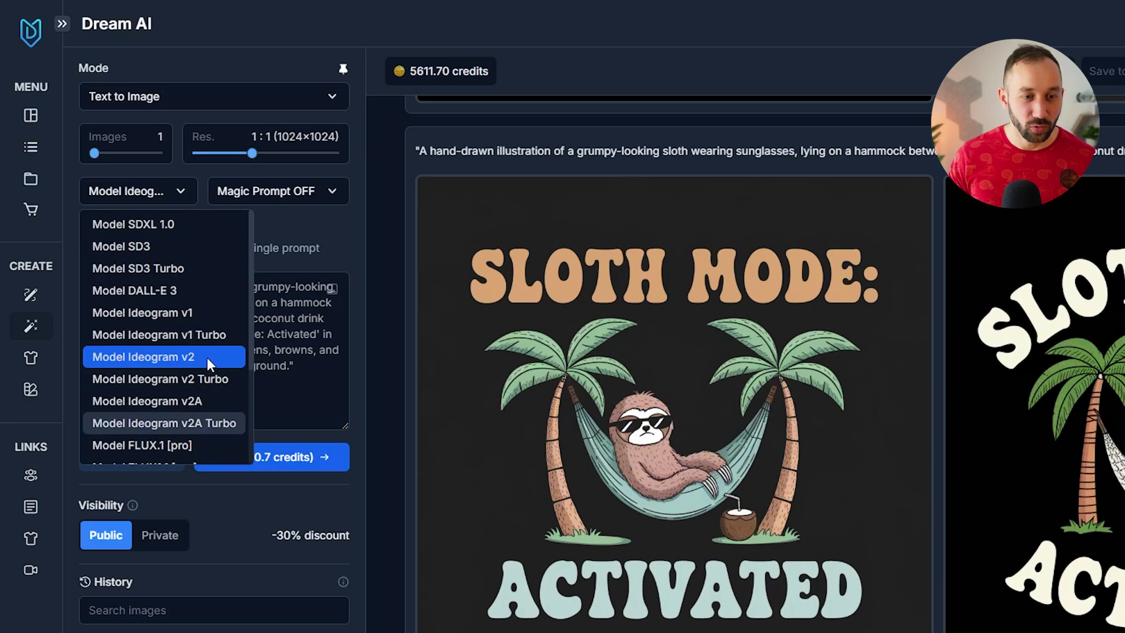
pyautogui.click(207, 357)
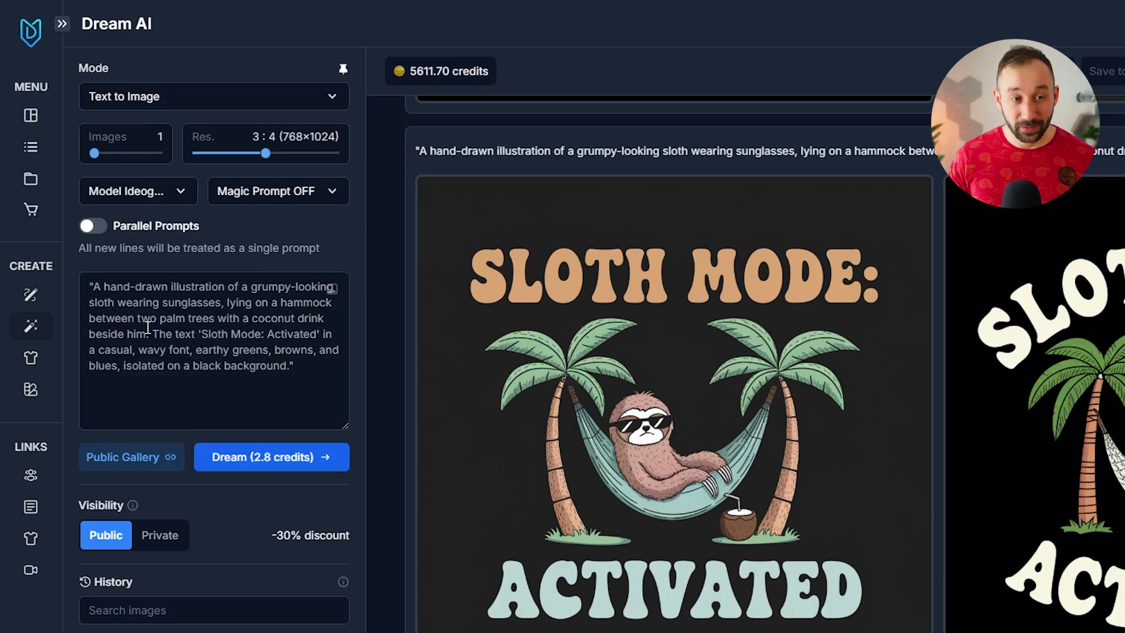
pyautogui.click(169, 188)
pyautogui.click(205, 408)
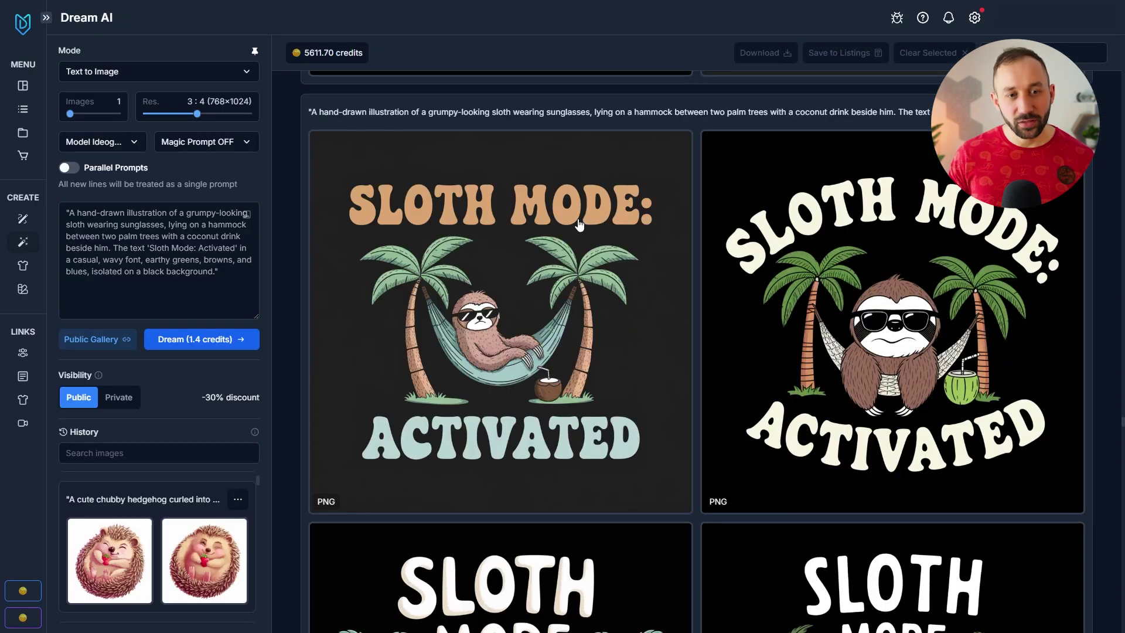
pyautogui.click(775, 298)
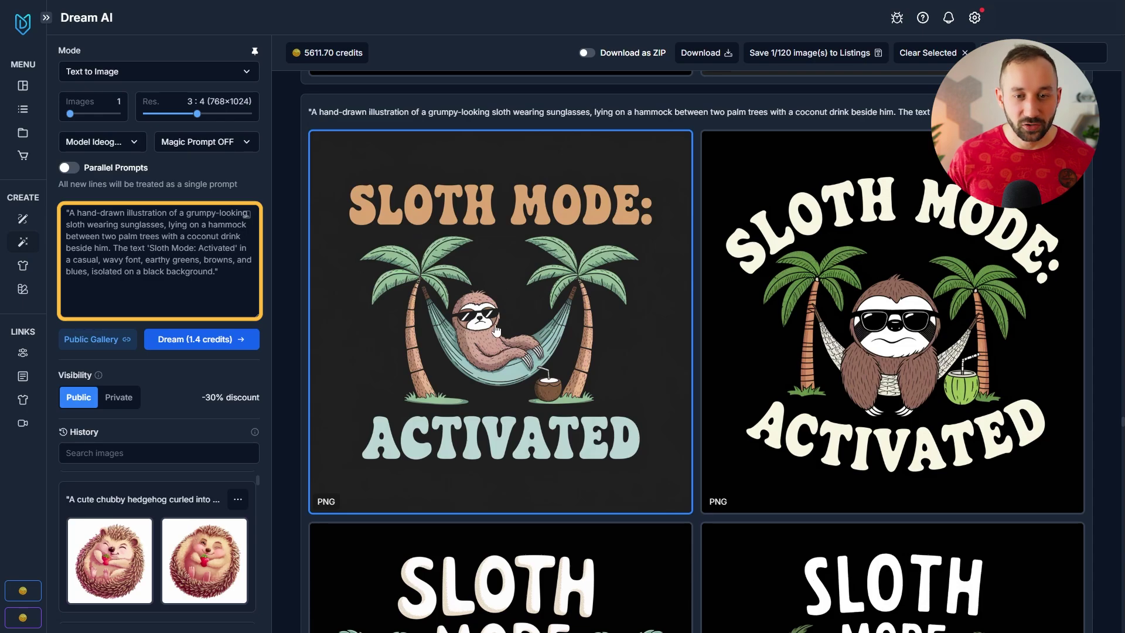
pyautogui.scroll(-1, 468, 286)
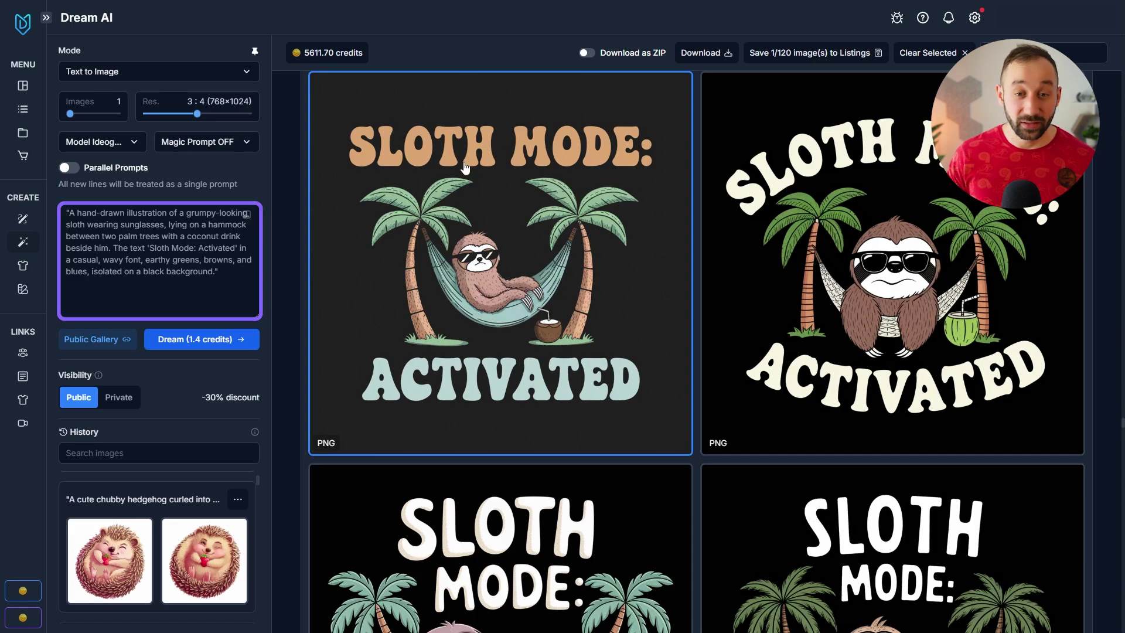
pyautogui.scroll(-5, 514, 192)
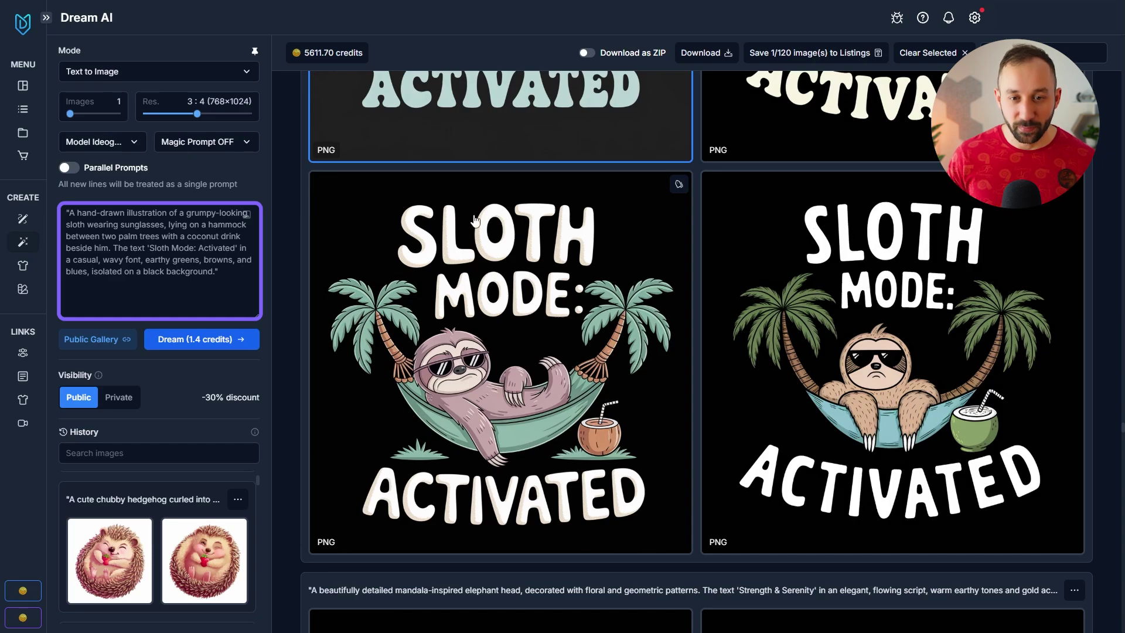
pyautogui.scroll(5, 697, 395)
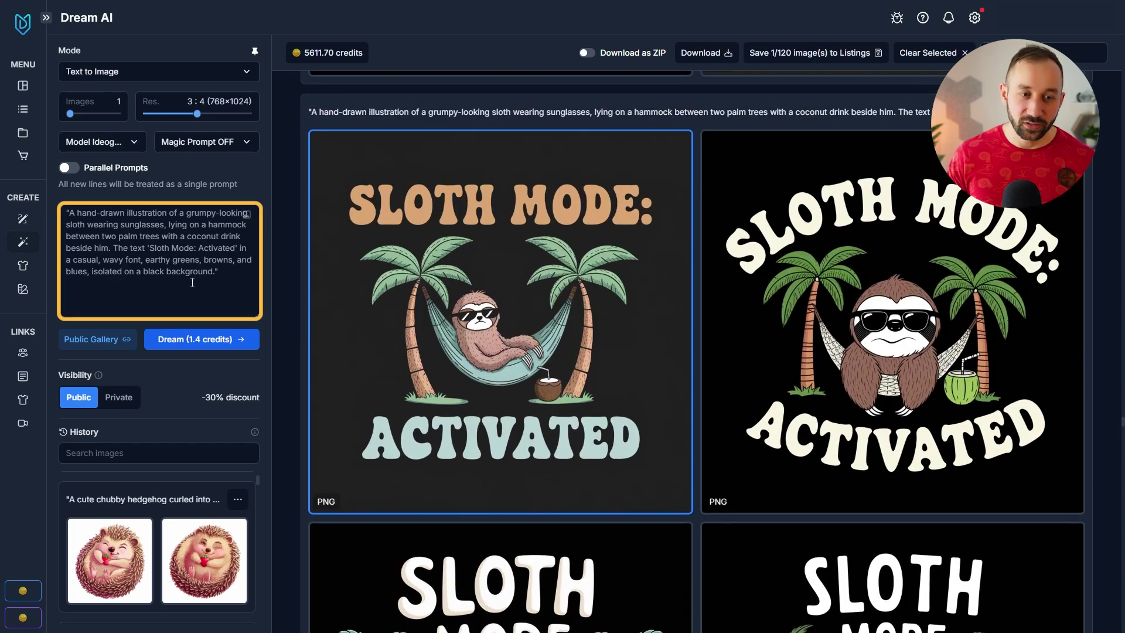
pyautogui.moveTo(150, 248); pyautogui.dragTo(234, 249)
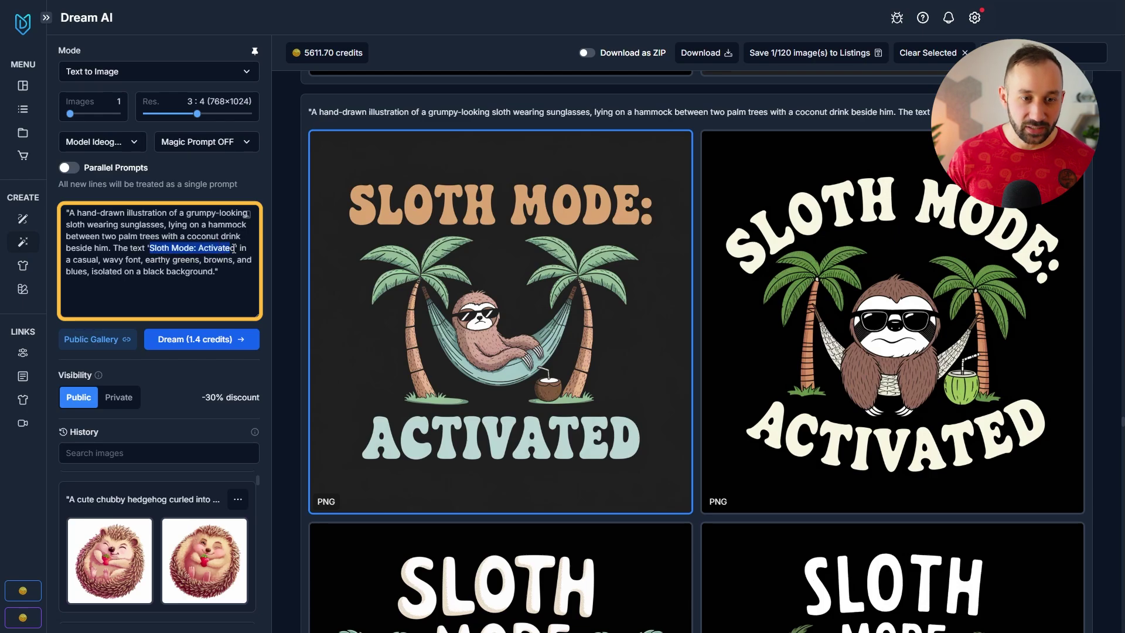
pyautogui.click(163, 225)
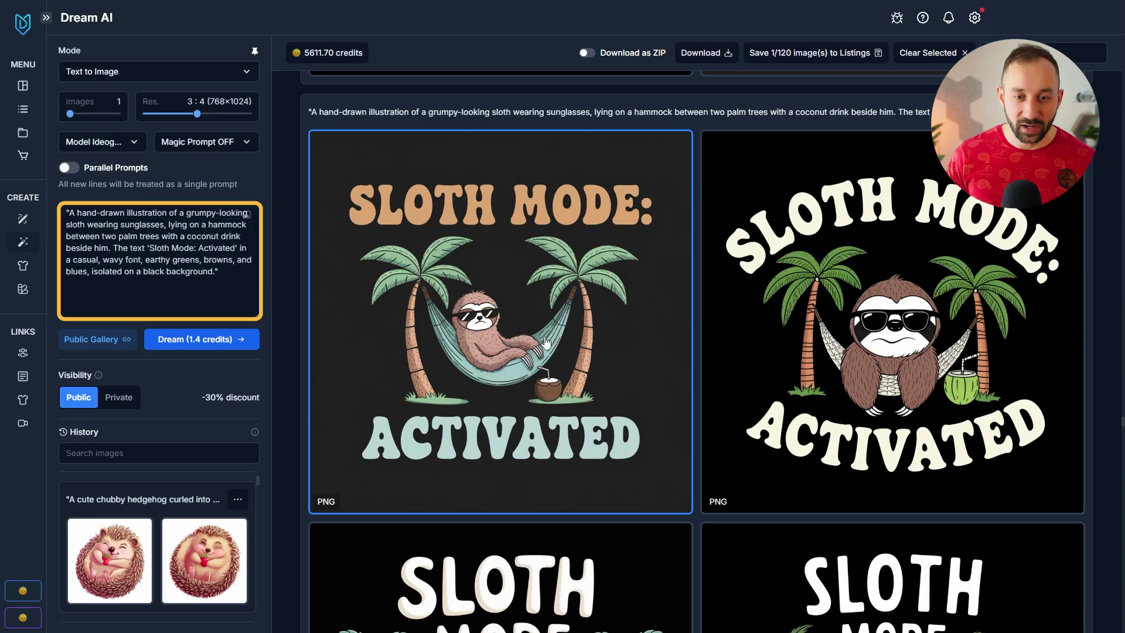
pyautogui.scroll(2, 559, 385)
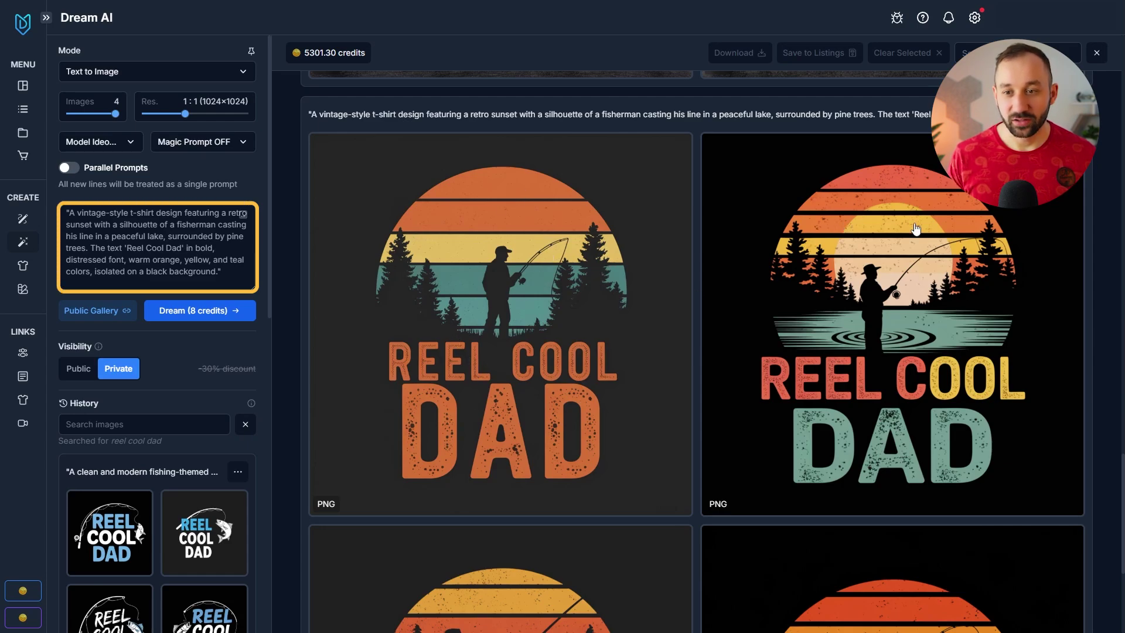
pyautogui.scroll(-1, 946, 307)
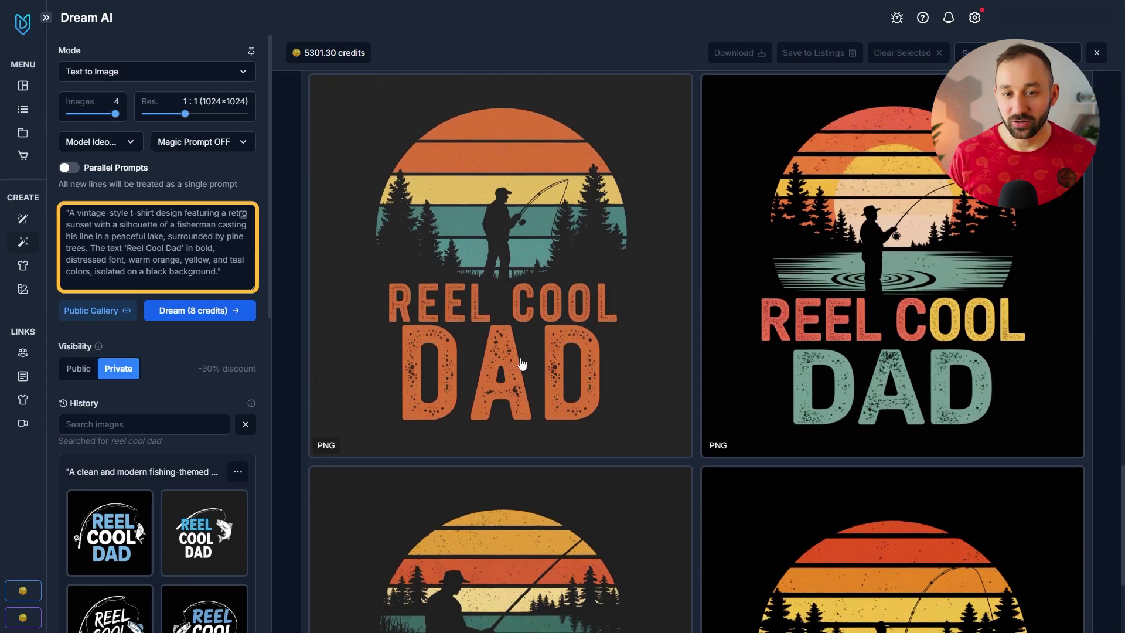
pyautogui.scroll(-4, 555, 381)
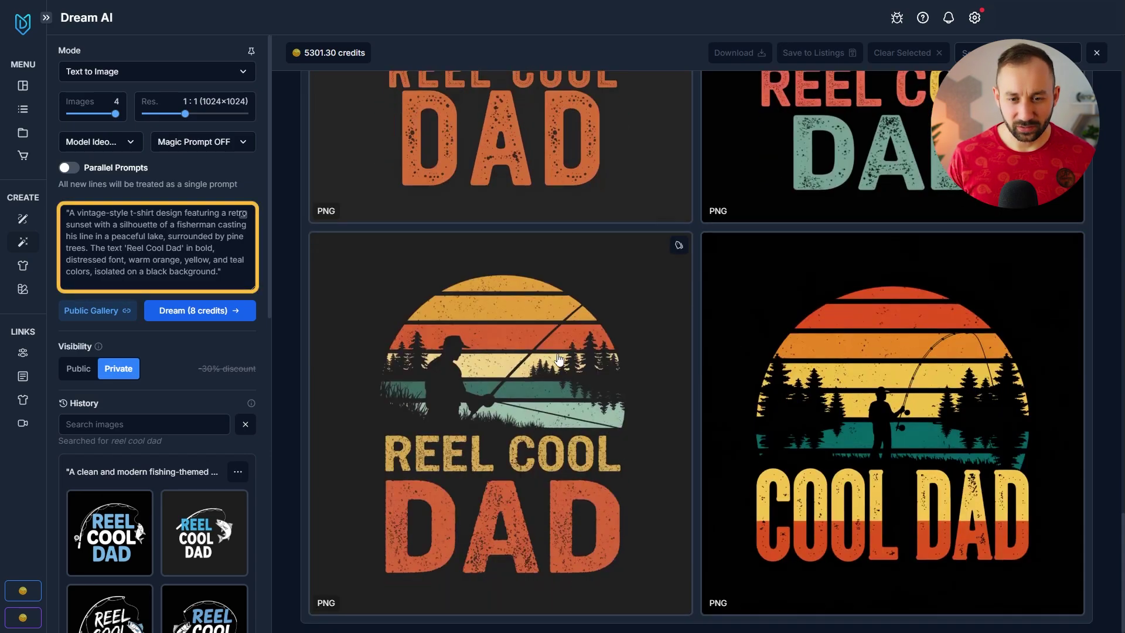
pyautogui.scroll(5, 607, 316)
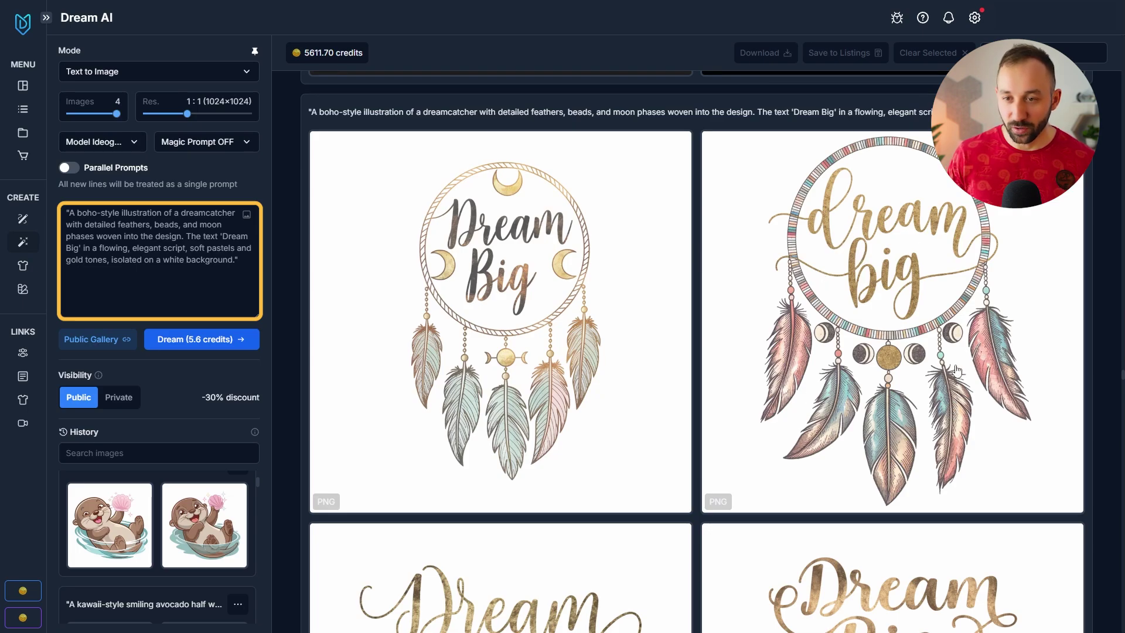
pyautogui.scroll(1, 910, 248)
pyautogui.scroll(-1, 911, 240)
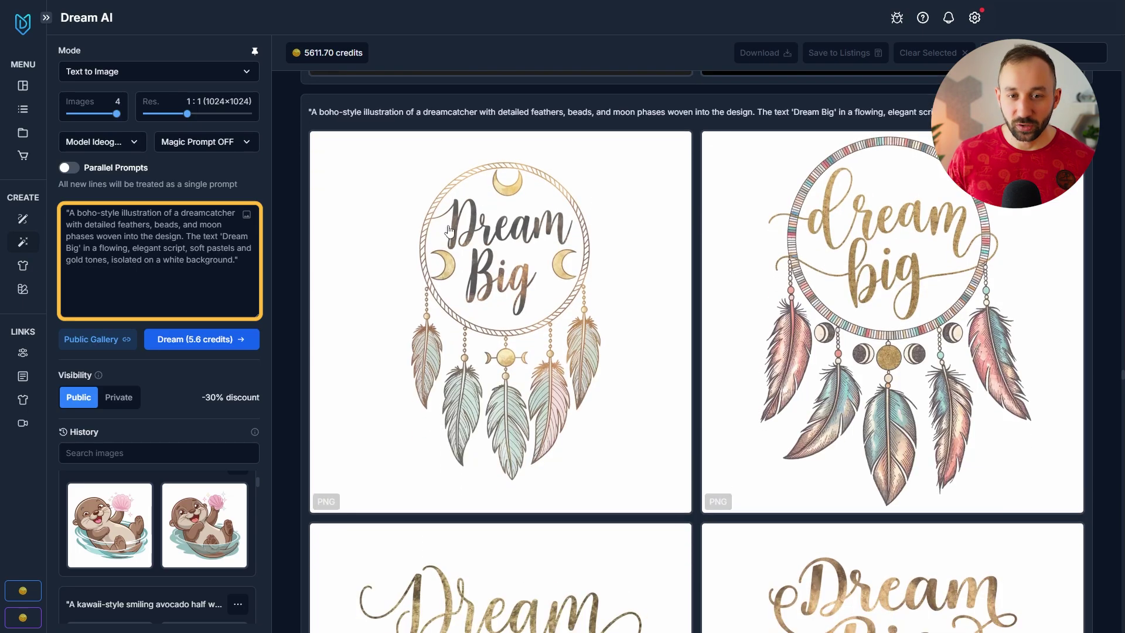
pyautogui.scroll(-5, 600, 367)
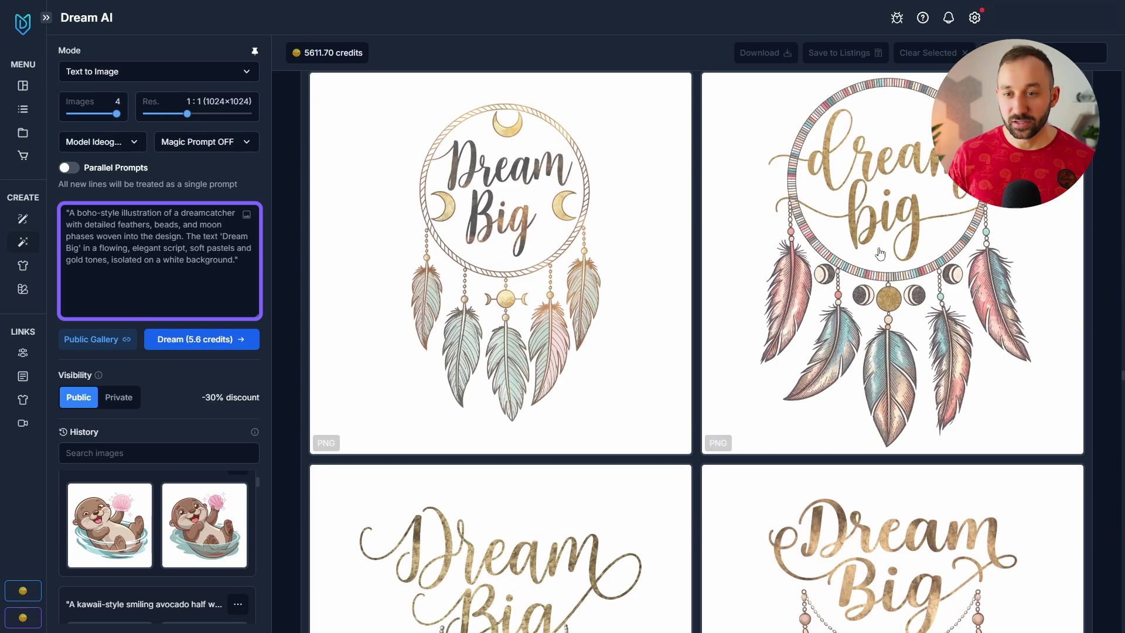
pyautogui.scroll(-2, 880, 253)
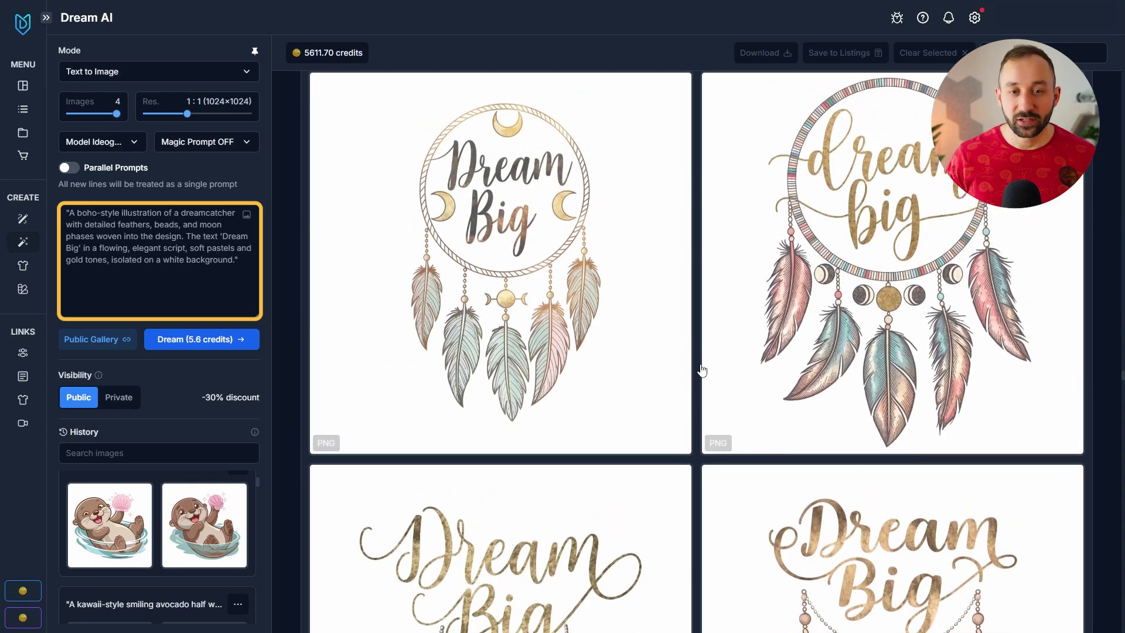
pyautogui.scroll(2, 700, 369)
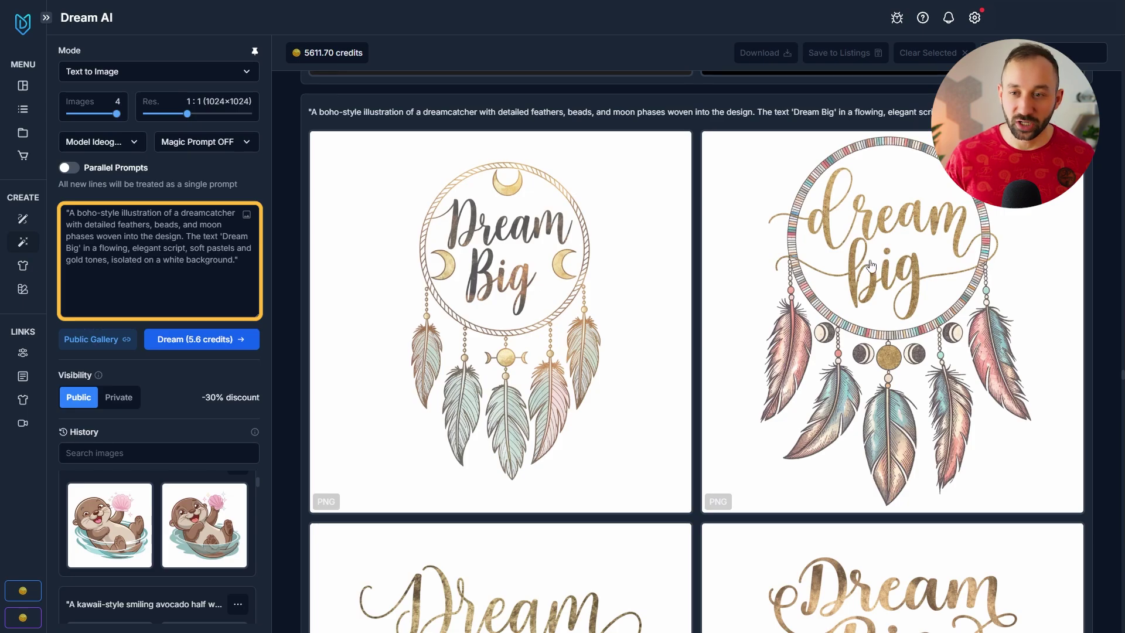
pyautogui.scroll(-3, 871, 265)
pyautogui.scroll(3, 872, 263)
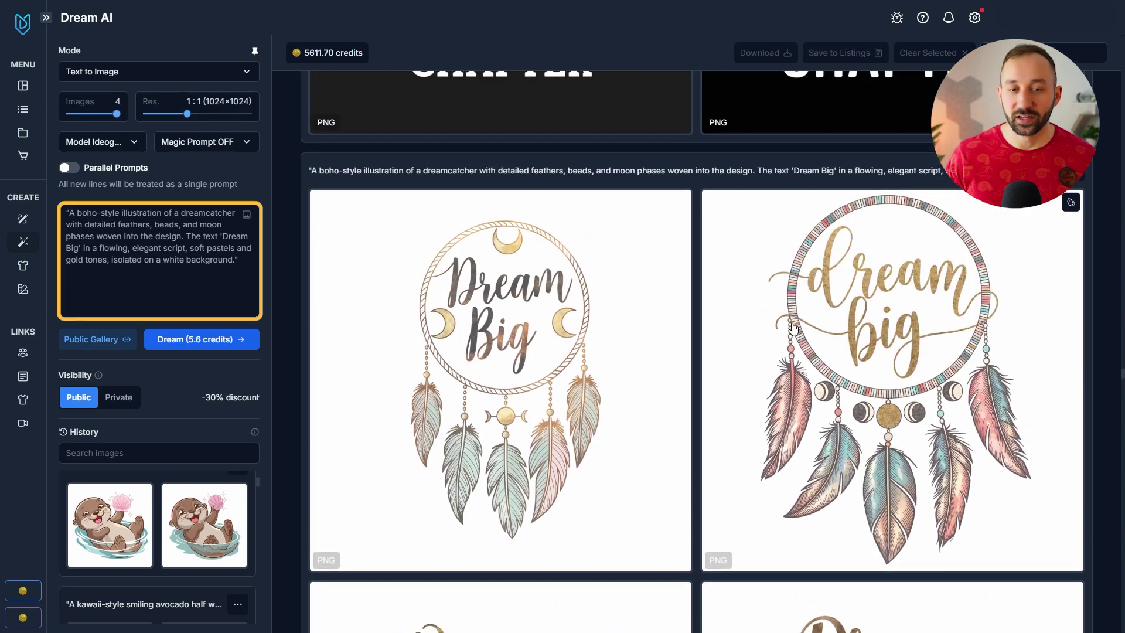
pyautogui.scroll(-2, 689, 396)
pyautogui.scroll(-2, 690, 396)
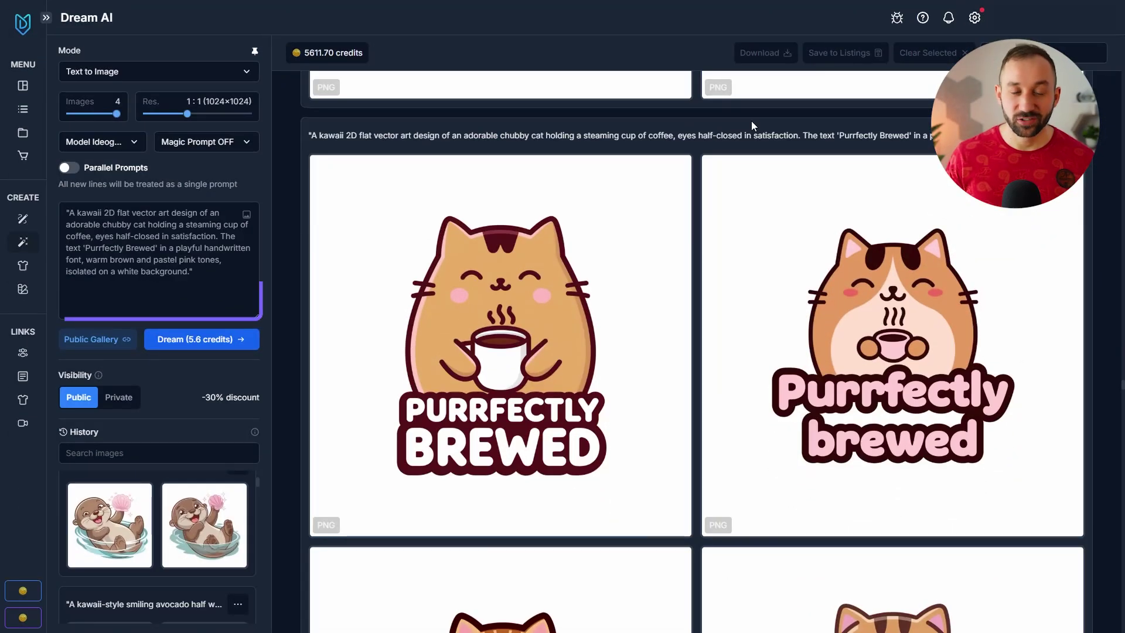
# Scroll the results feed to the kawaii pancake stack prompt and its two pancake character images
pyautogui.click(751, 121)
pyautogui.scroll(-4, 527, 328)
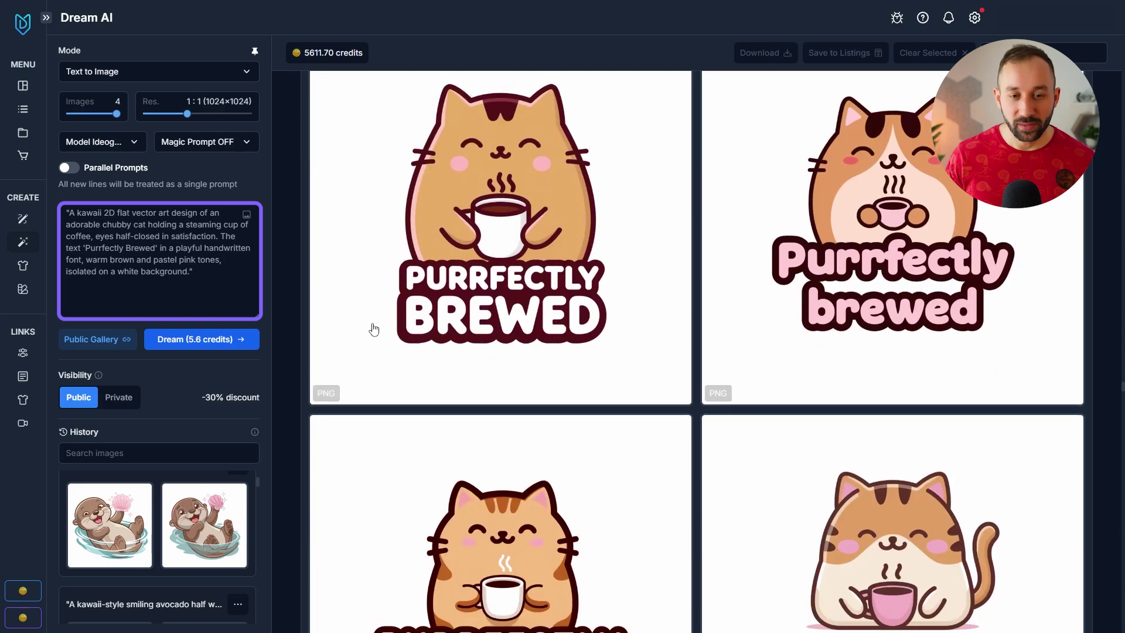
pyautogui.scroll(-3, 469, 402)
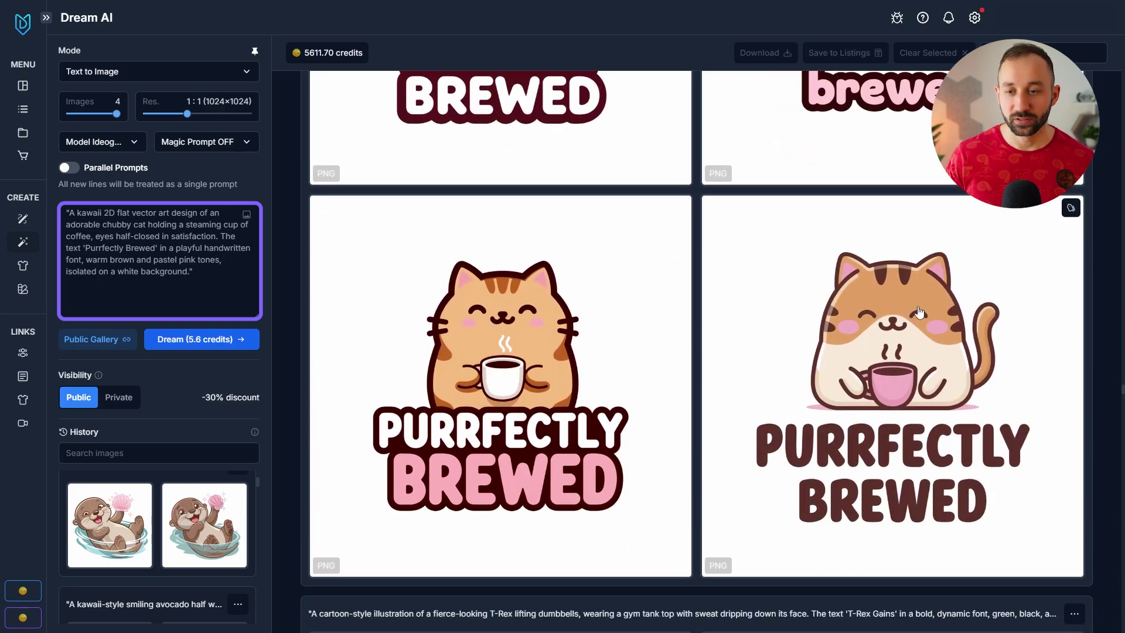
pyautogui.scroll(7, 422, 129)
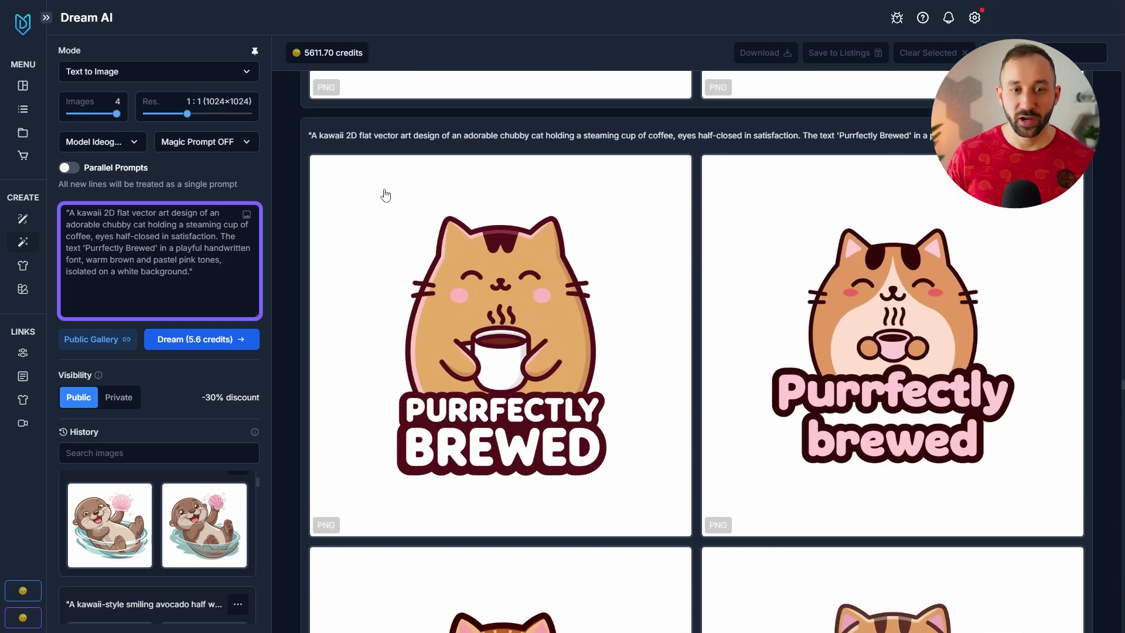
pyautogui.scroll(-5, 501, 311)
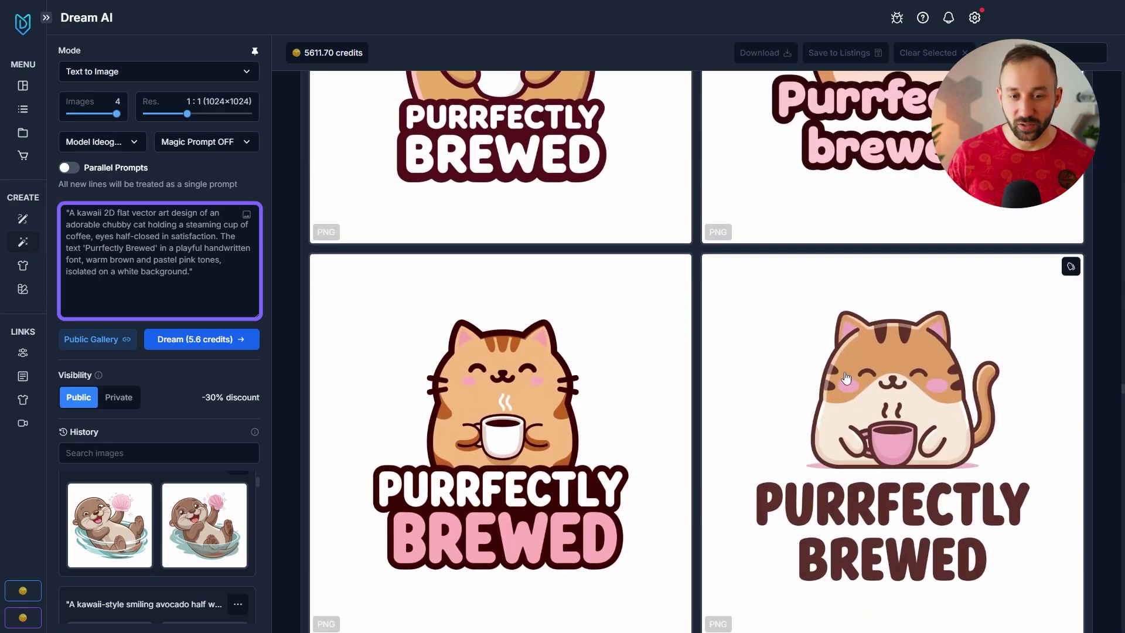
pyautogui.scroll(4, 845, 378)
pyautogui.scroll(-4, 879, 389)
pyautogui.scroll(3, 883, 393)
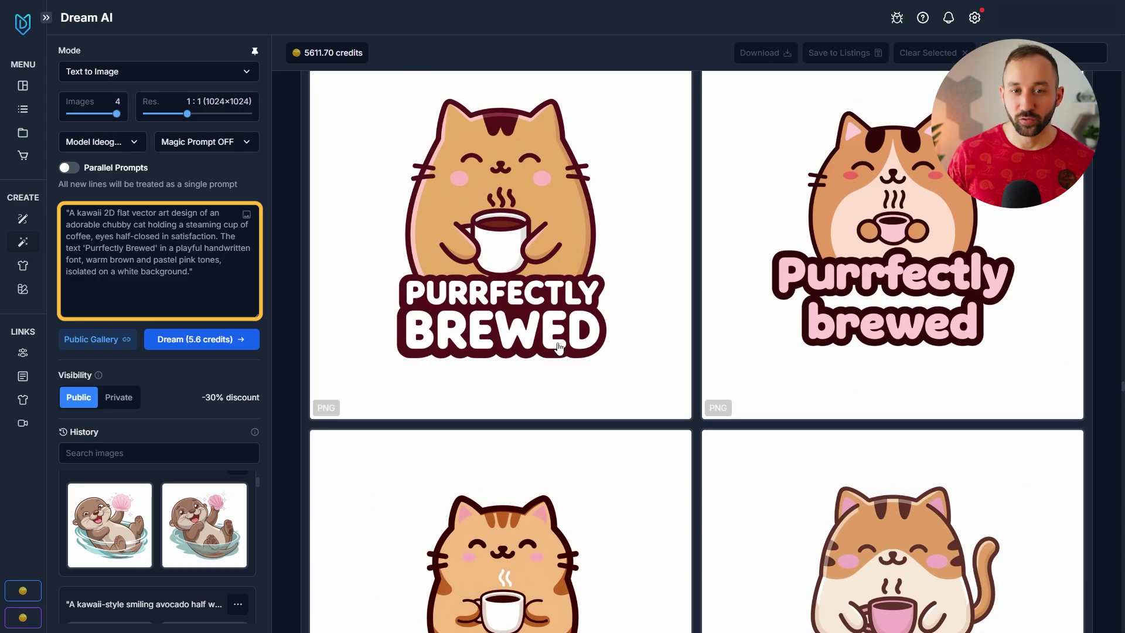
pyautogui.scroll(-4, 569, 343)
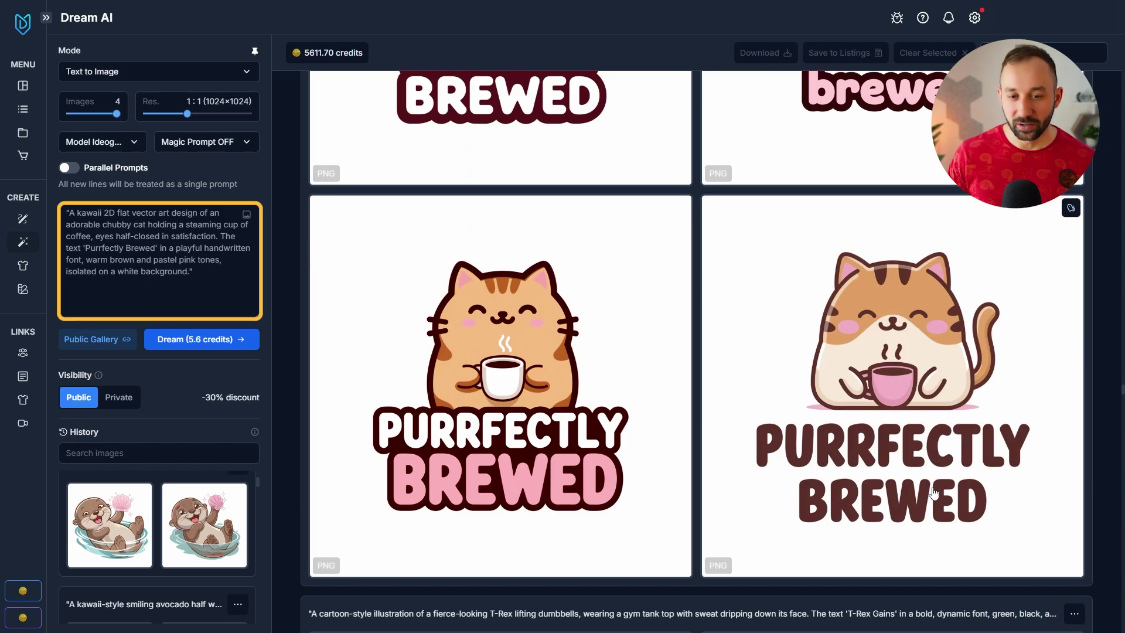
pyautogui.scroll(5, 490, 462)
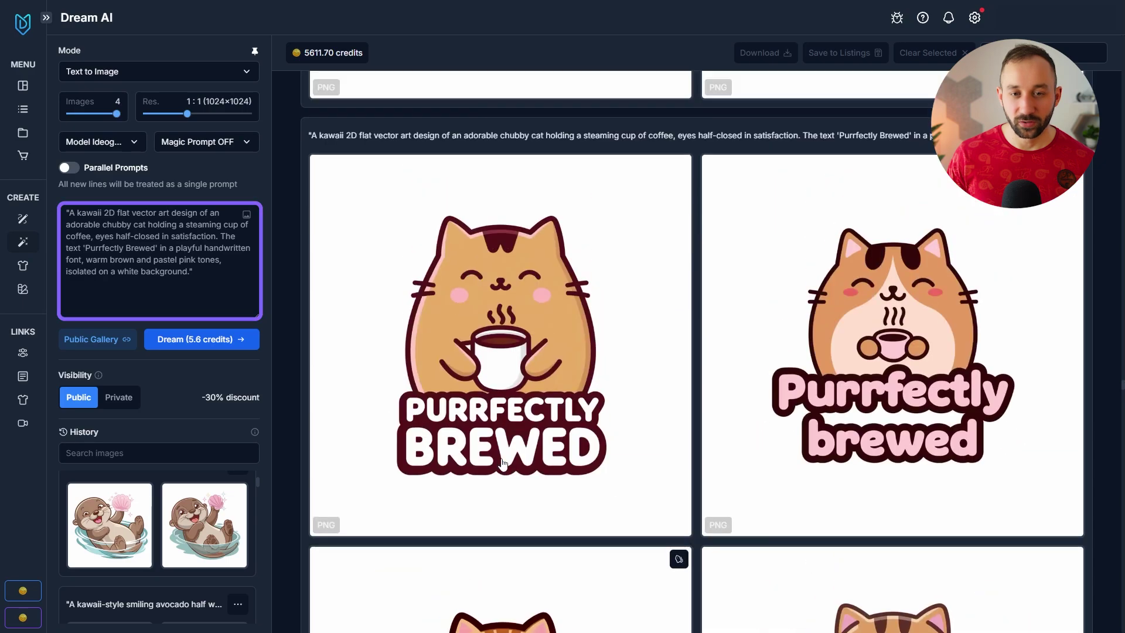
pyautogui.scroll(-6, 537, 316)
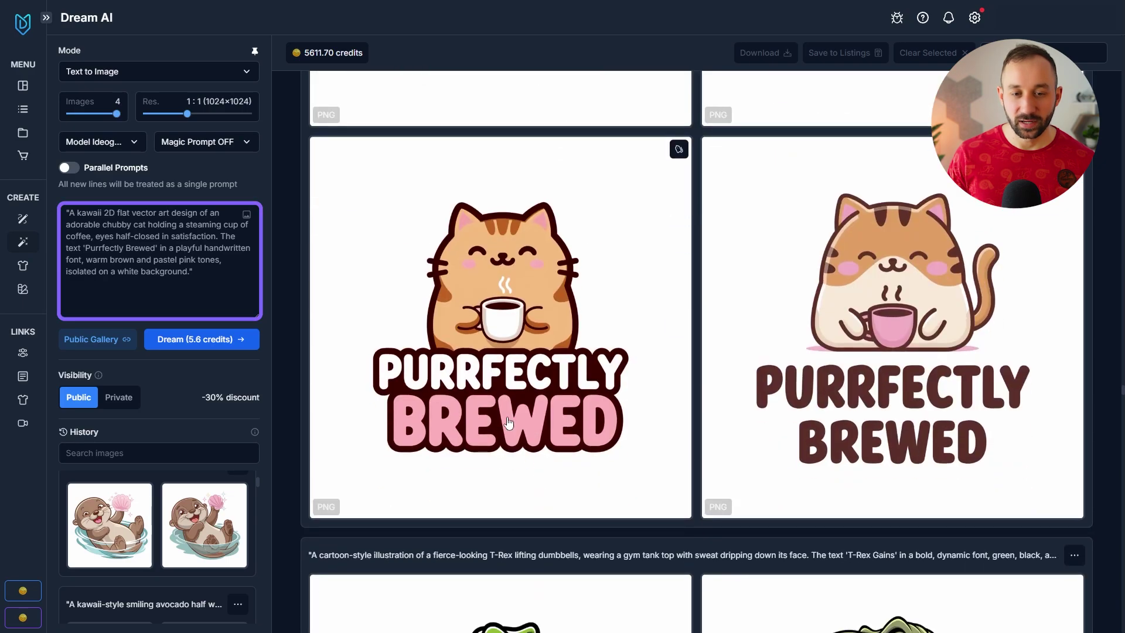
pyautogui.scroll(5, 519, 427)
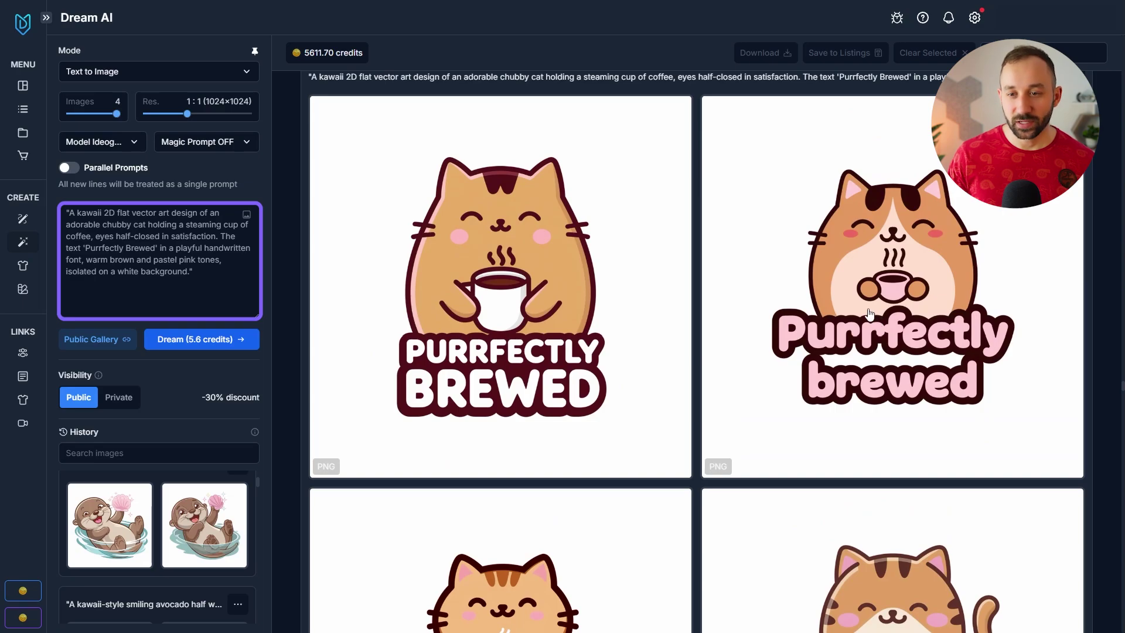
pyautogui.scroll(-1, 870, 315)
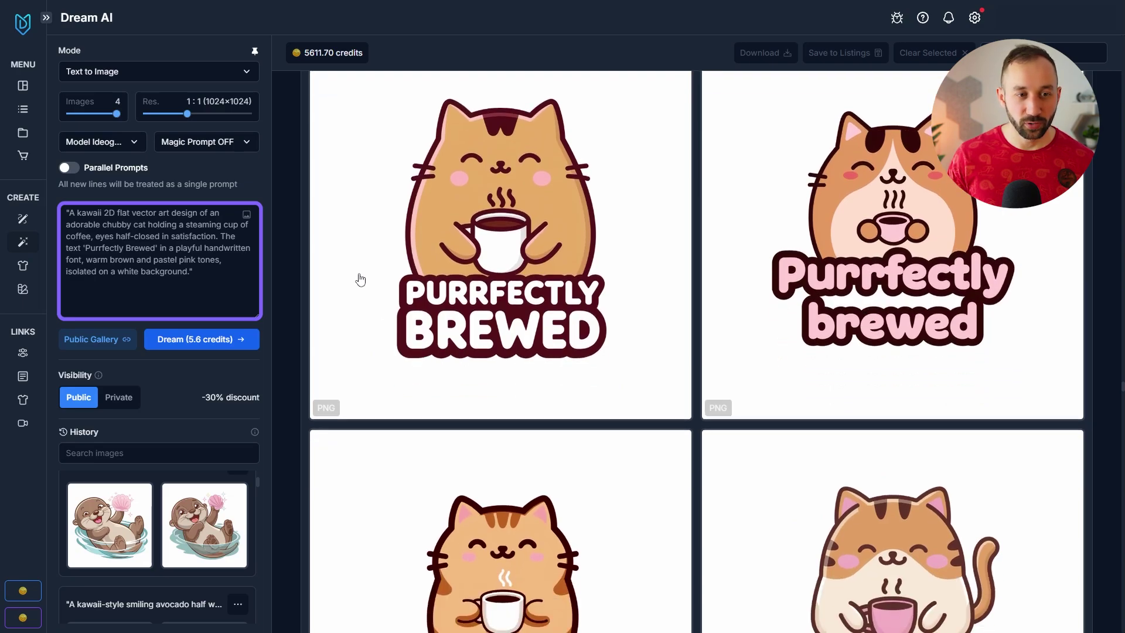
pyautogui.scroll(-3, 359, 282)
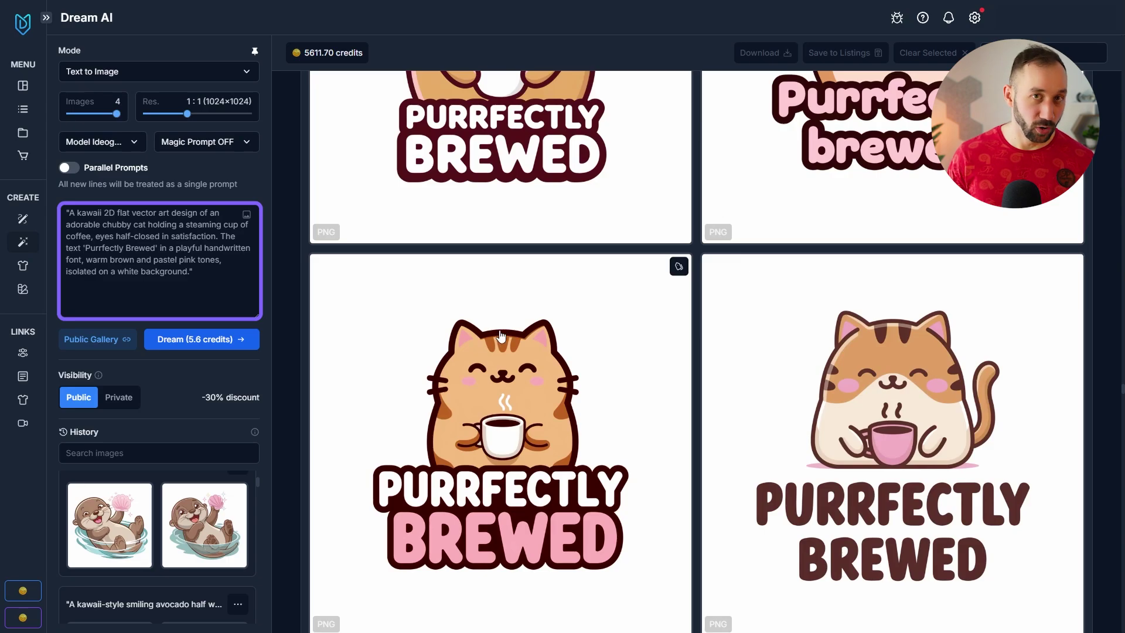
pyautogui.scroll(2, 632, 307)
pyautogui.scroll(-2, 633, 308)
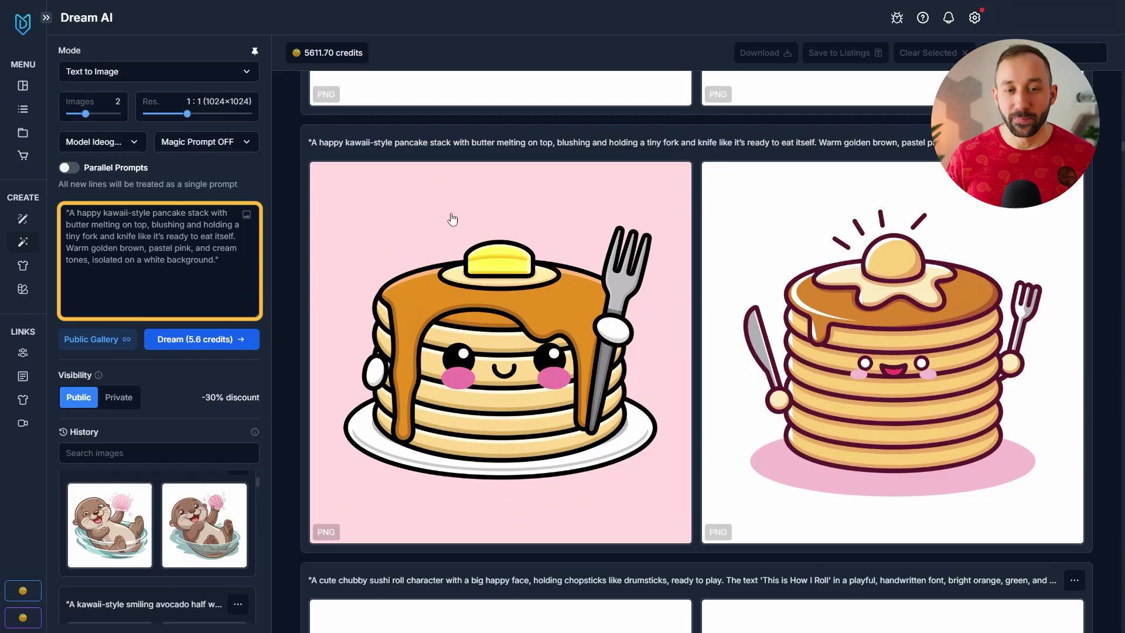
# Select the pancake prompt text and begin replacing it with the watercolour Plant Mom houseplant prompt
pyautogui.tripleClick(192, 246)
pyautogui.click(97, 226)
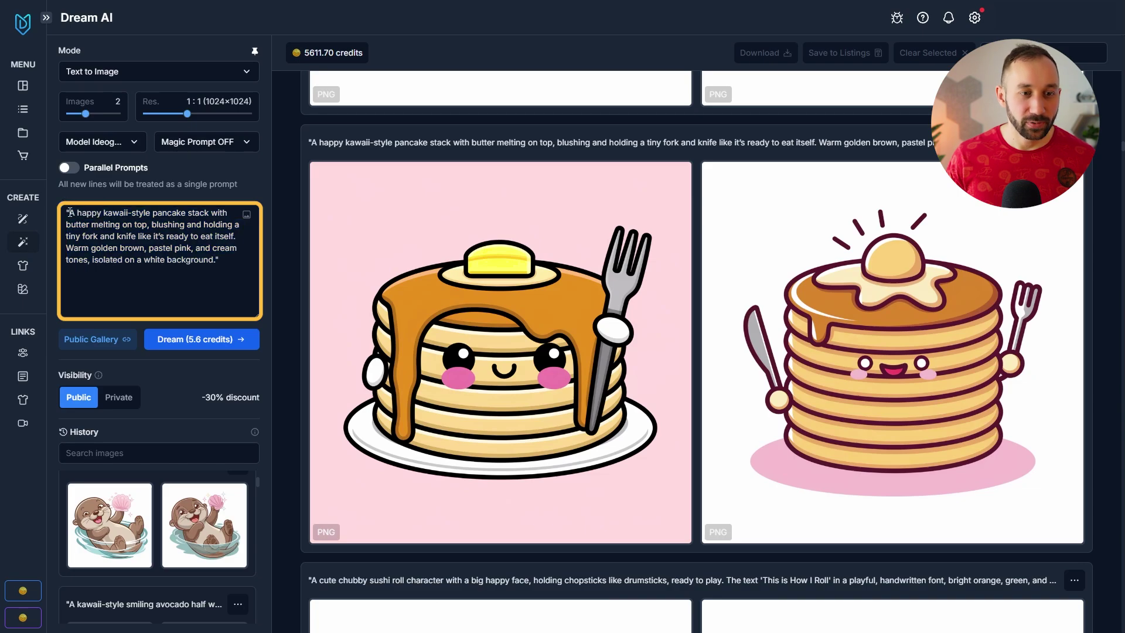
pyautogui.scroll(-14, 828, 269)
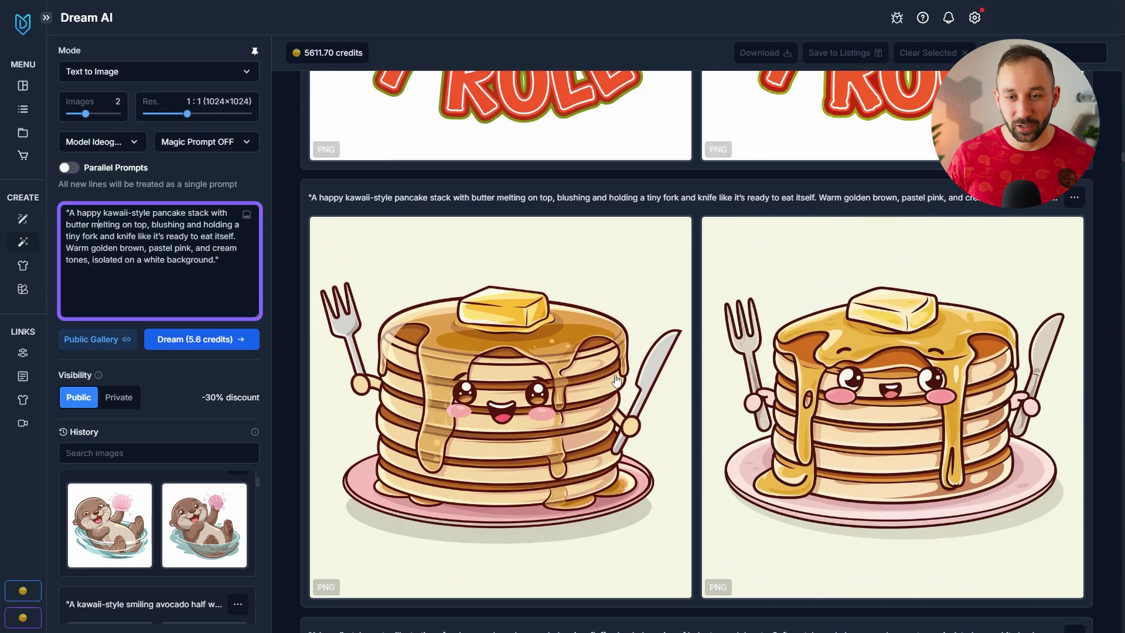
pyautogui.scroll(14, 617, 380)
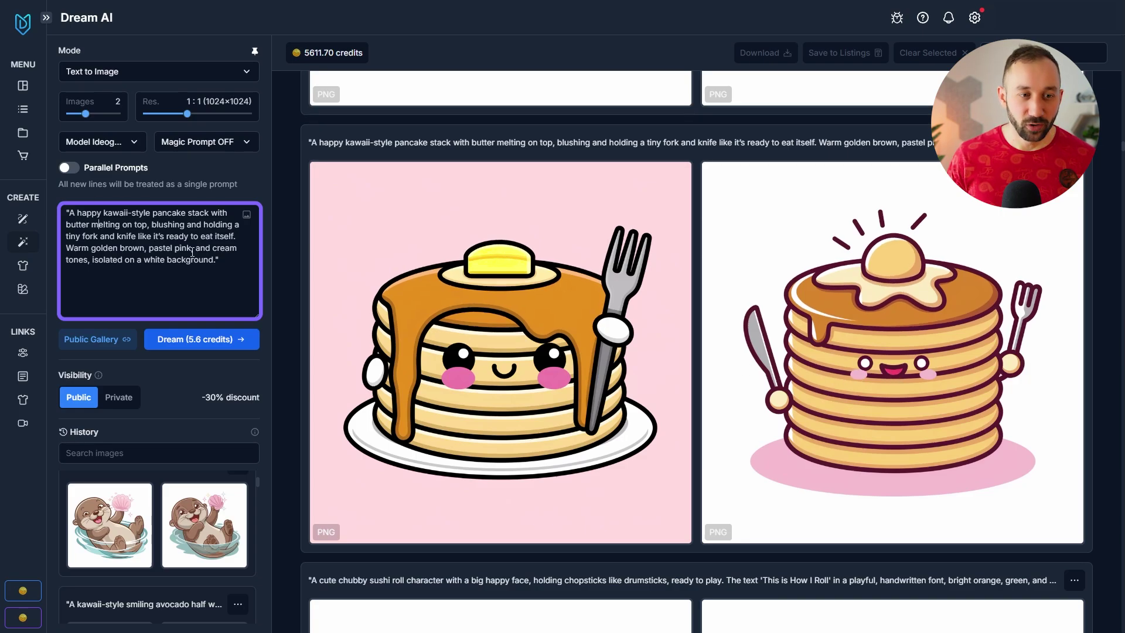
pyautogui.hotkey('ctrl', 'a')
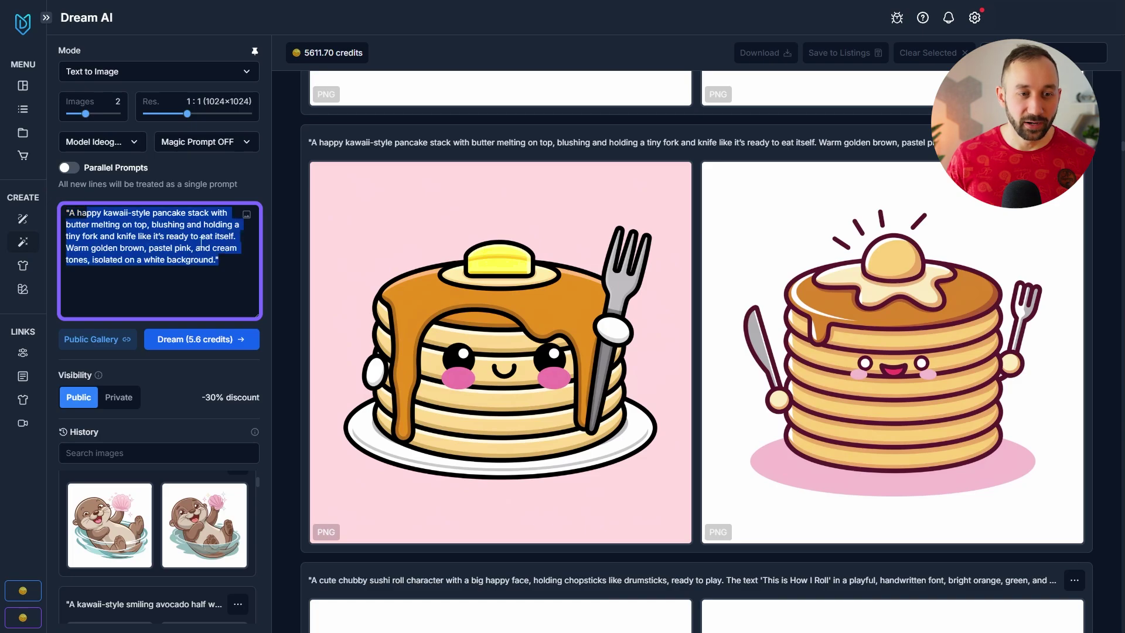
pyautogui.click(226, 253)
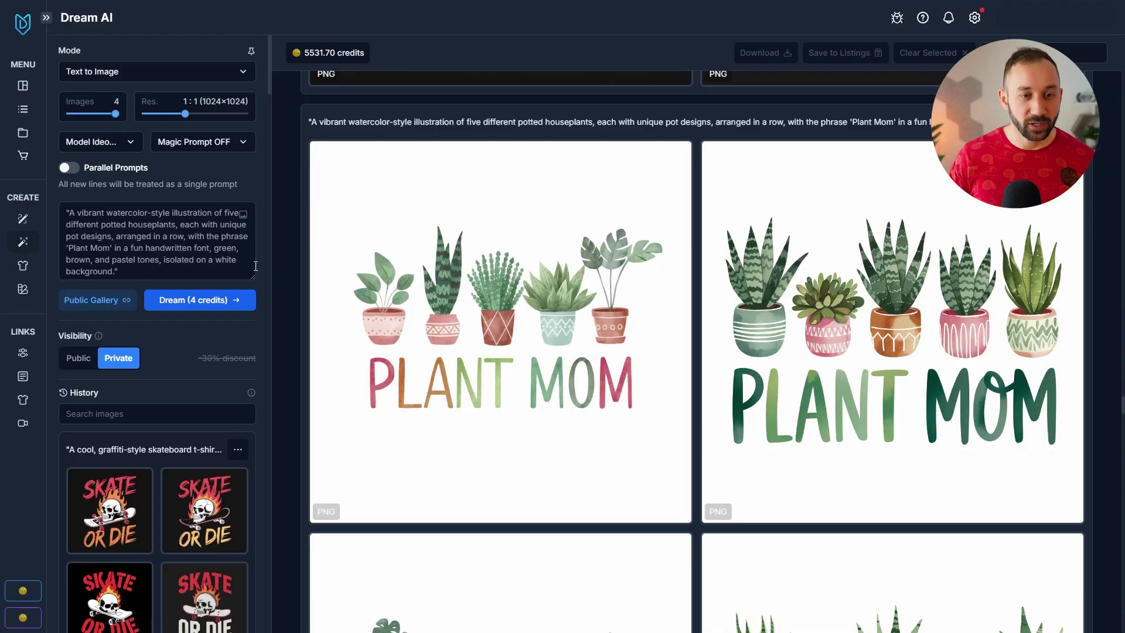
pyautogui.click(181, 280)
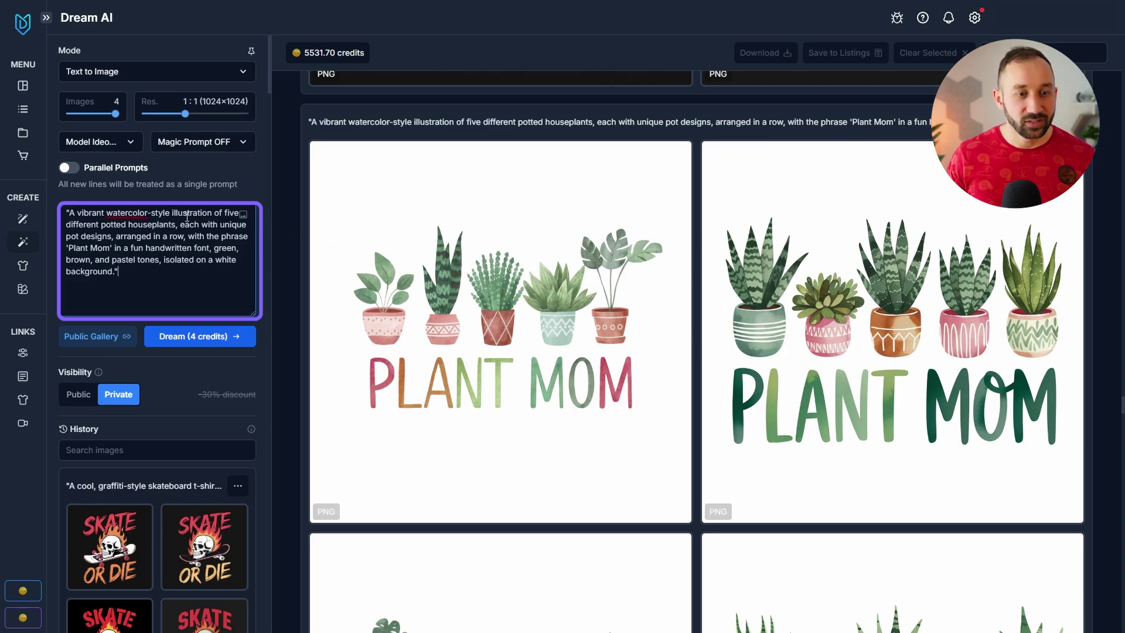
# Edit the Plant Mom prompt, selecting the text from 'different' through to the end
pyautogui.scroll(-5, 618, 319)
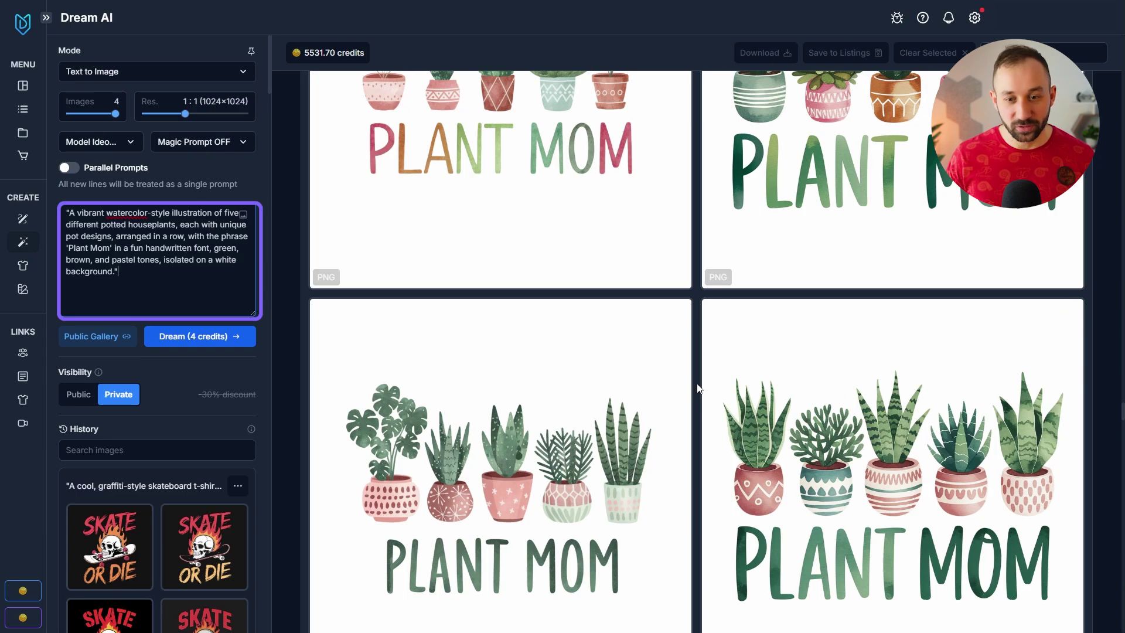
pyautogui.scroll(-1, 698, 384)
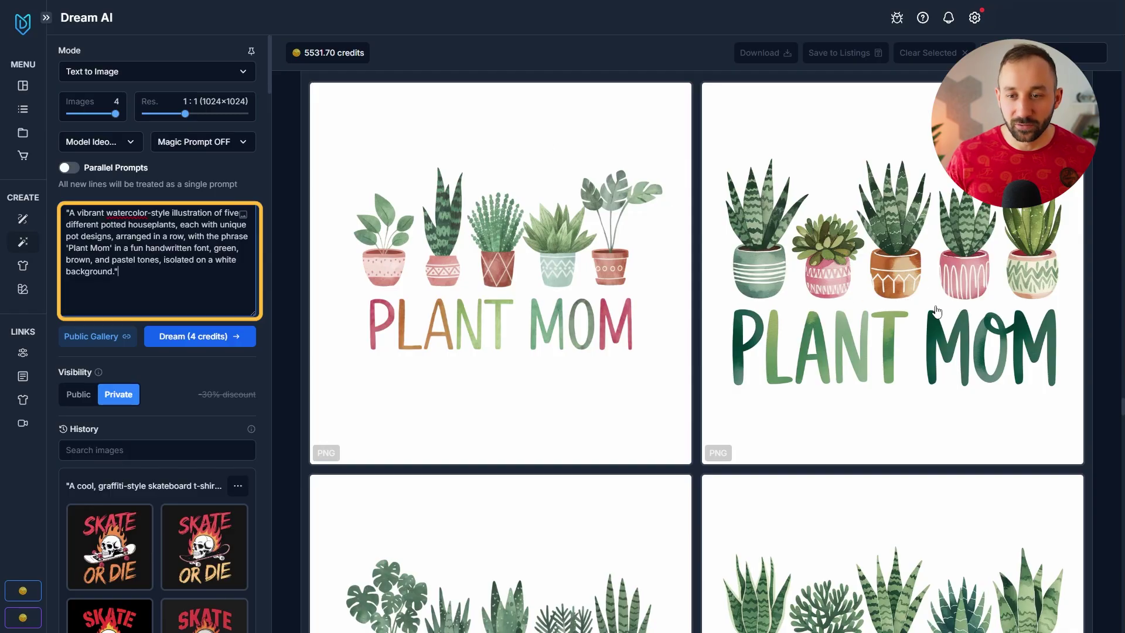
pyautogui.hotkey('ctrl', 'a')
pyautogui.click(137, 258)
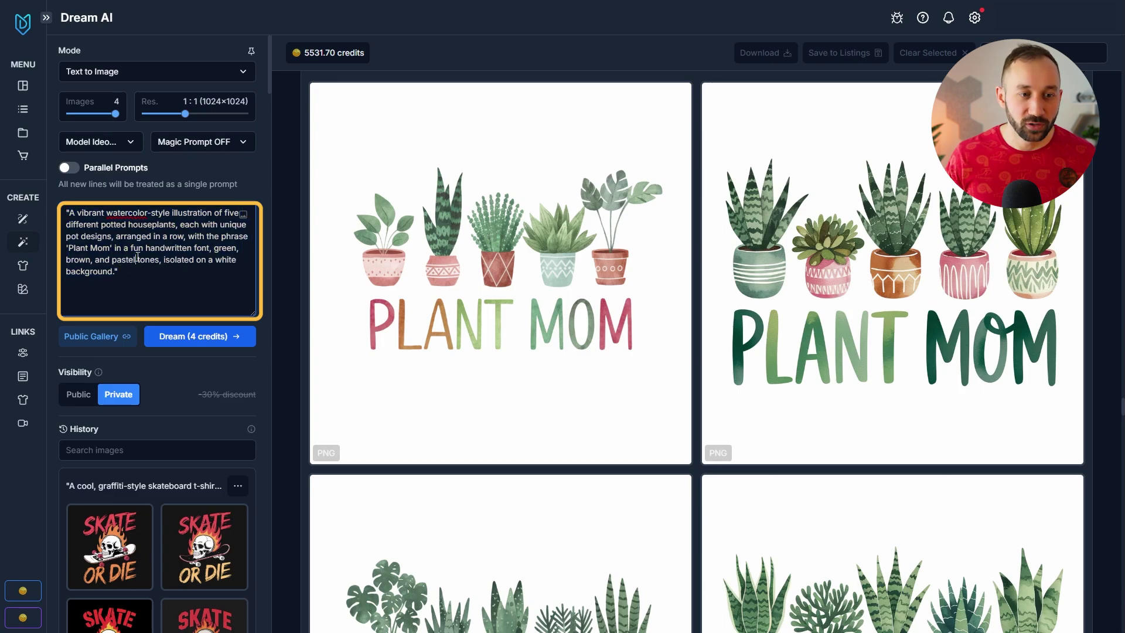
pyautogui.moveTo(173, 286); pyautogui.dragTo(69, 223)
pyautogui.click(135, 276)
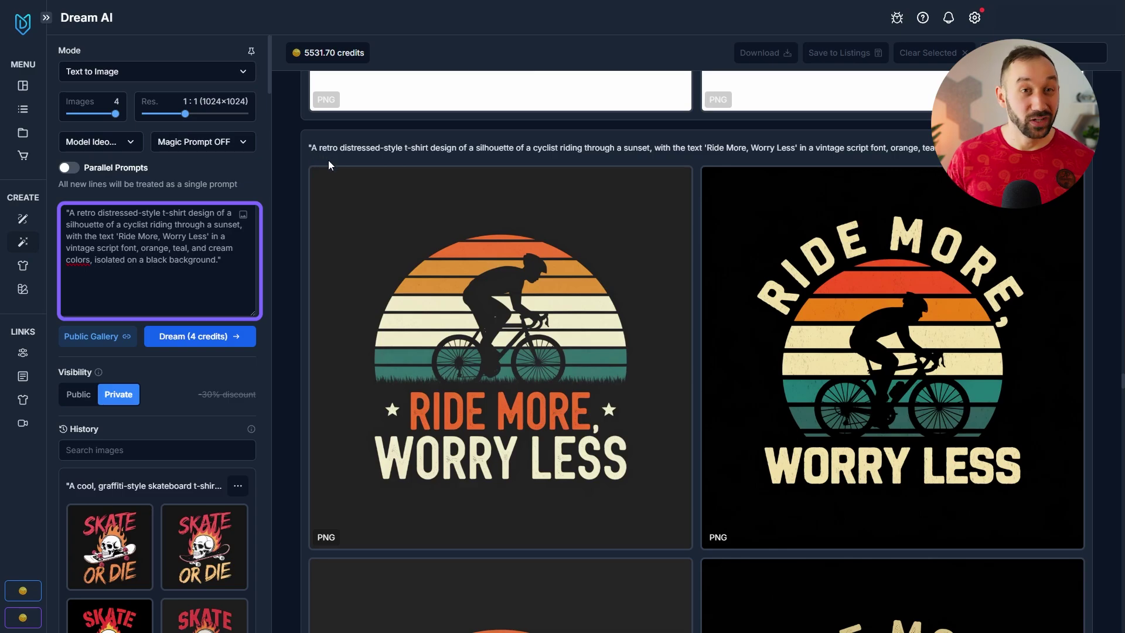
pyautogui.scroll(-2, 466, 344)
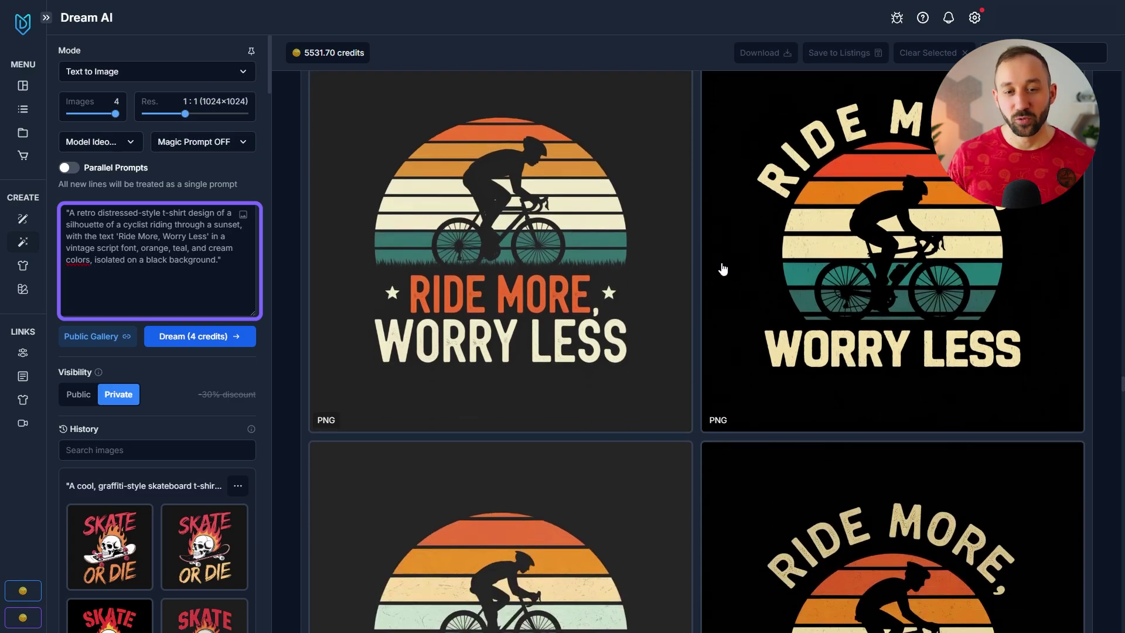
pyautogui.scroll(-3, 549, 302)
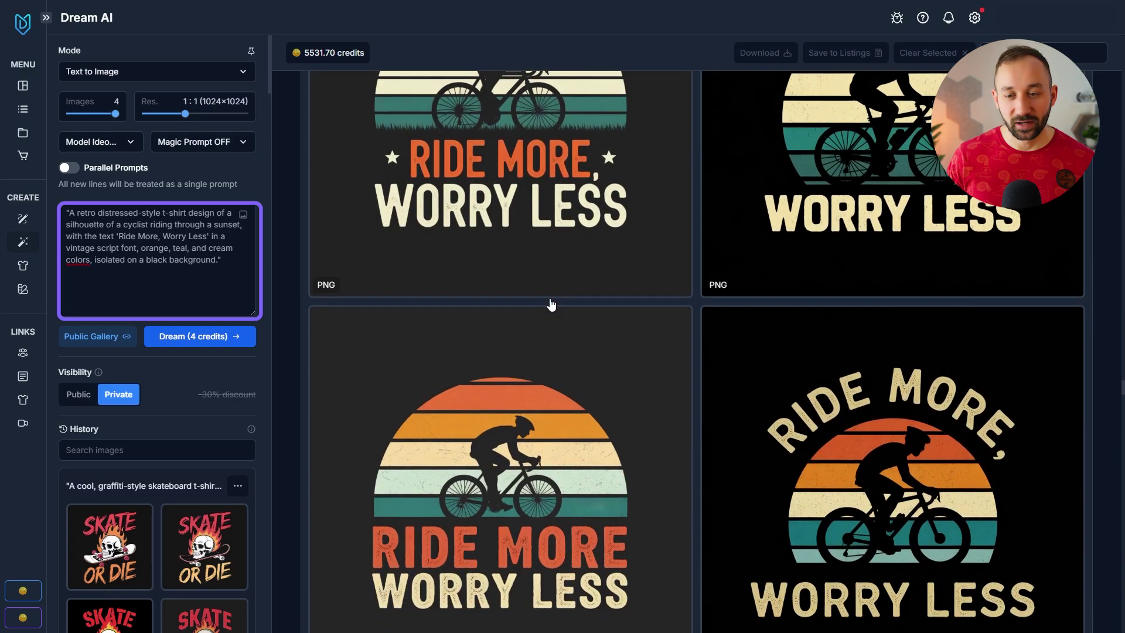
pyautogui.scroll(-2, 540, 264)
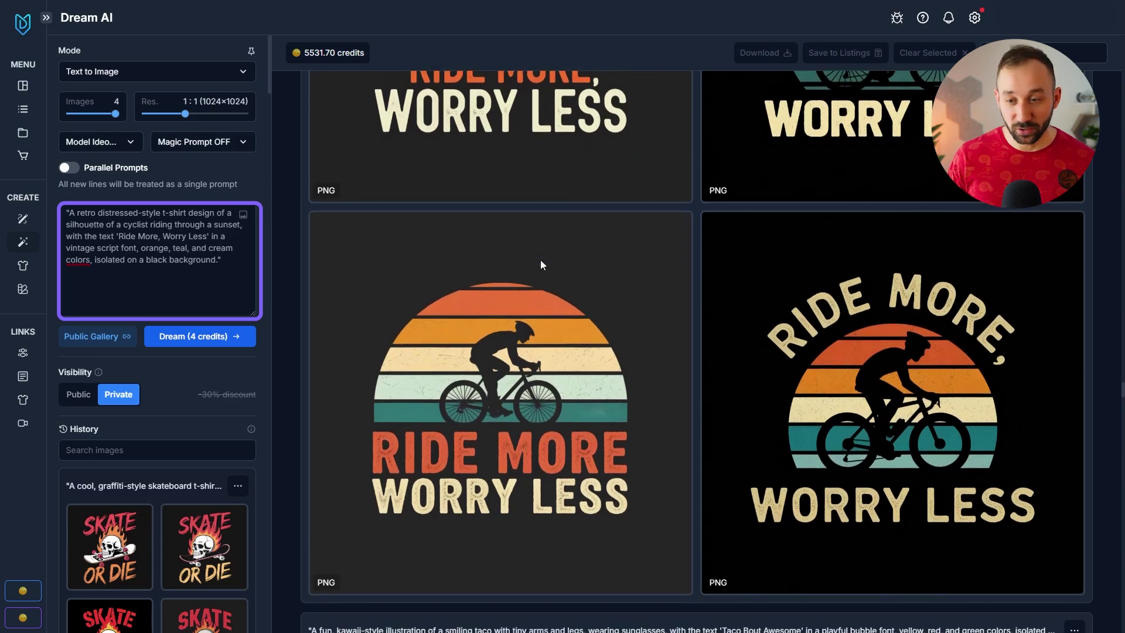
pyautogui.scroll(1, 820, 351)
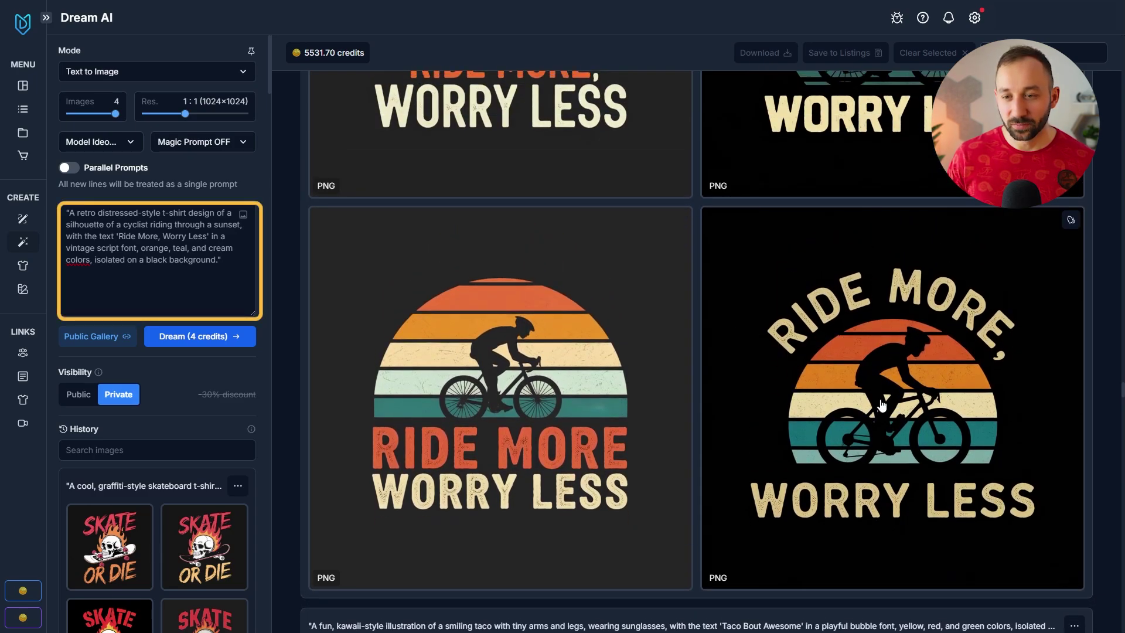
pyautogui.scroll(5, 914, 384)
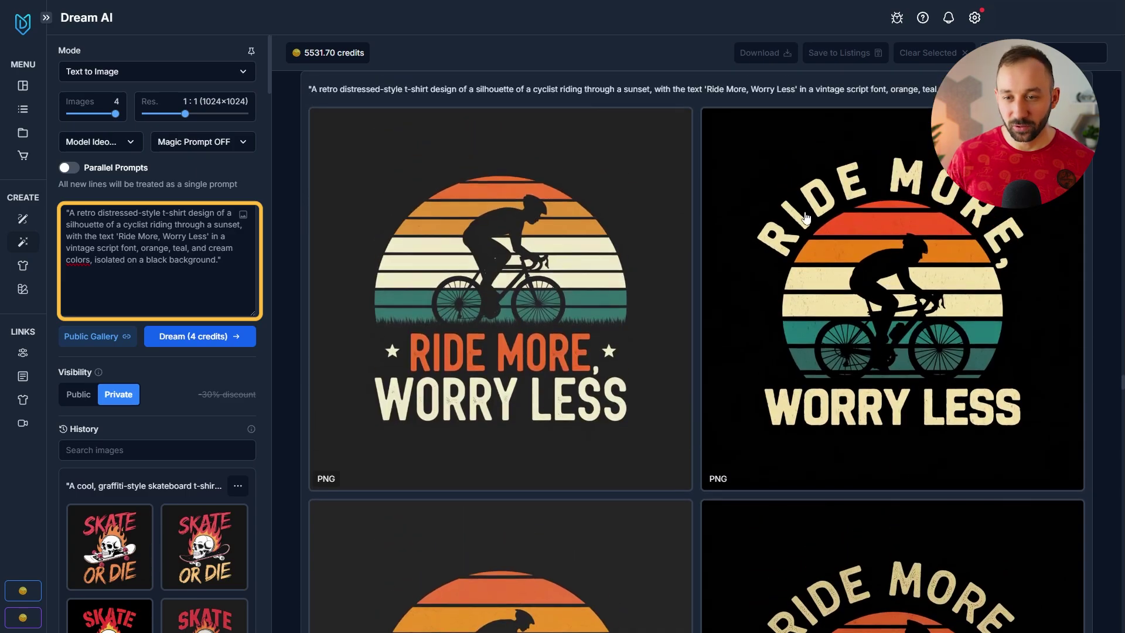
pyautogui.scroll(-5, 449, 448)
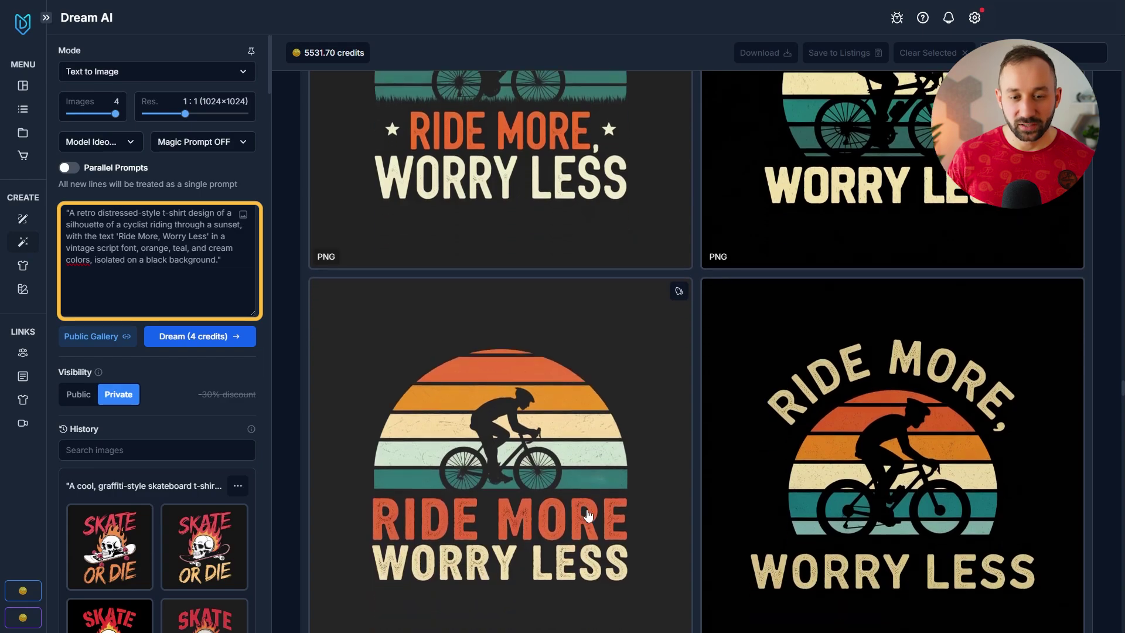
pyautogui.scroll(6, 552, 426)
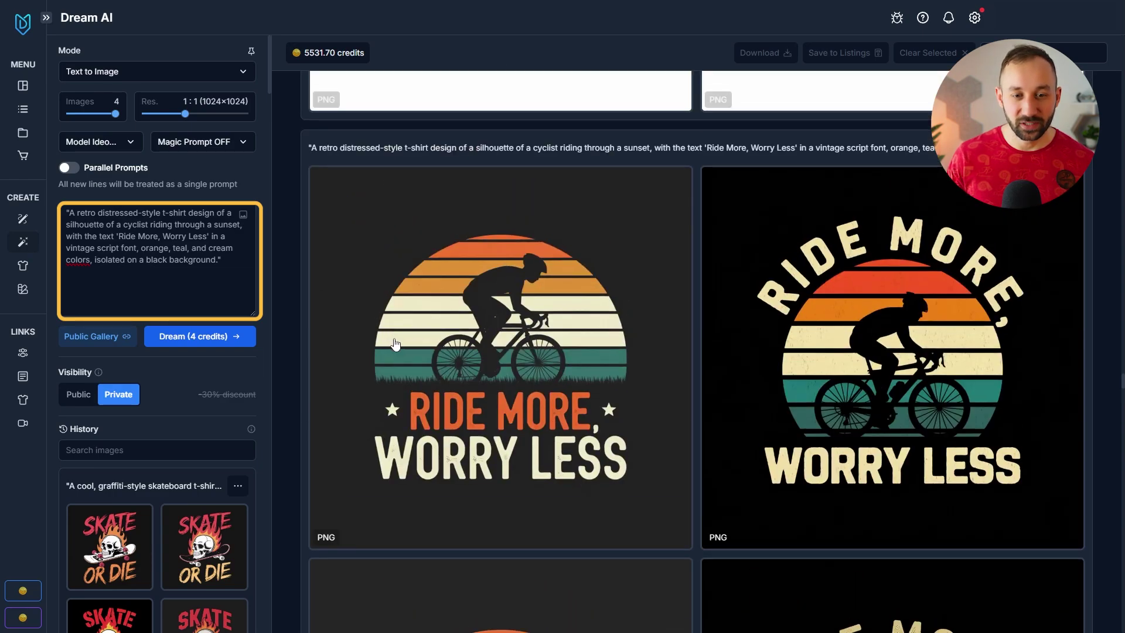
pyautogui.scroll(-1, 567, 423)
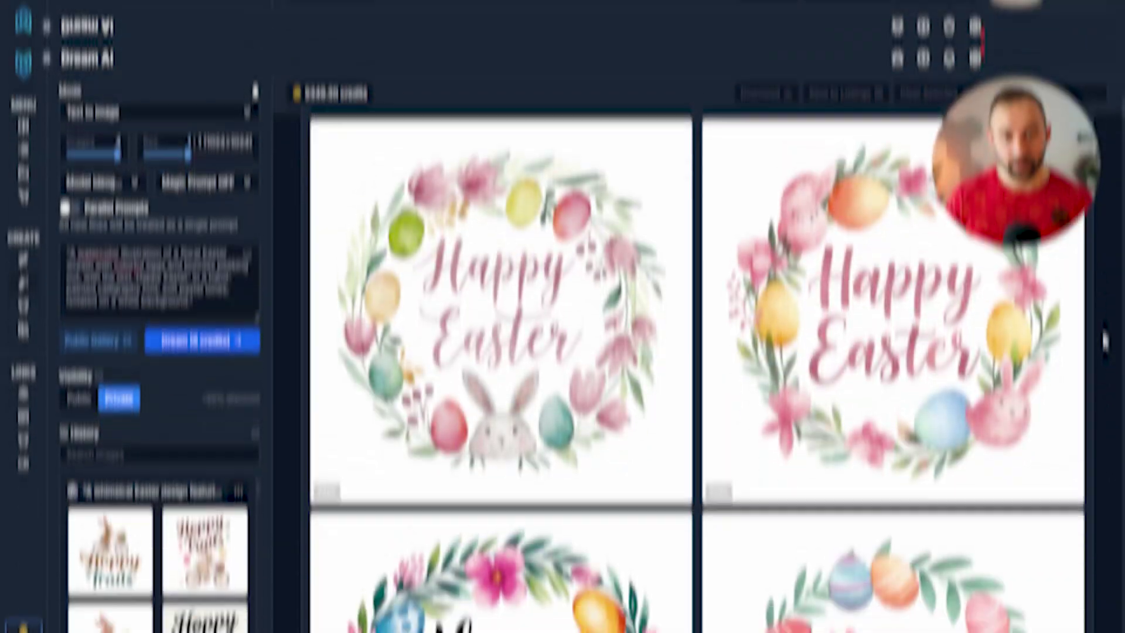
# Scroll through the Happy Easter floral wreath results with eggs and bunnies
pyautogui.scroll(-1, 511, 239)
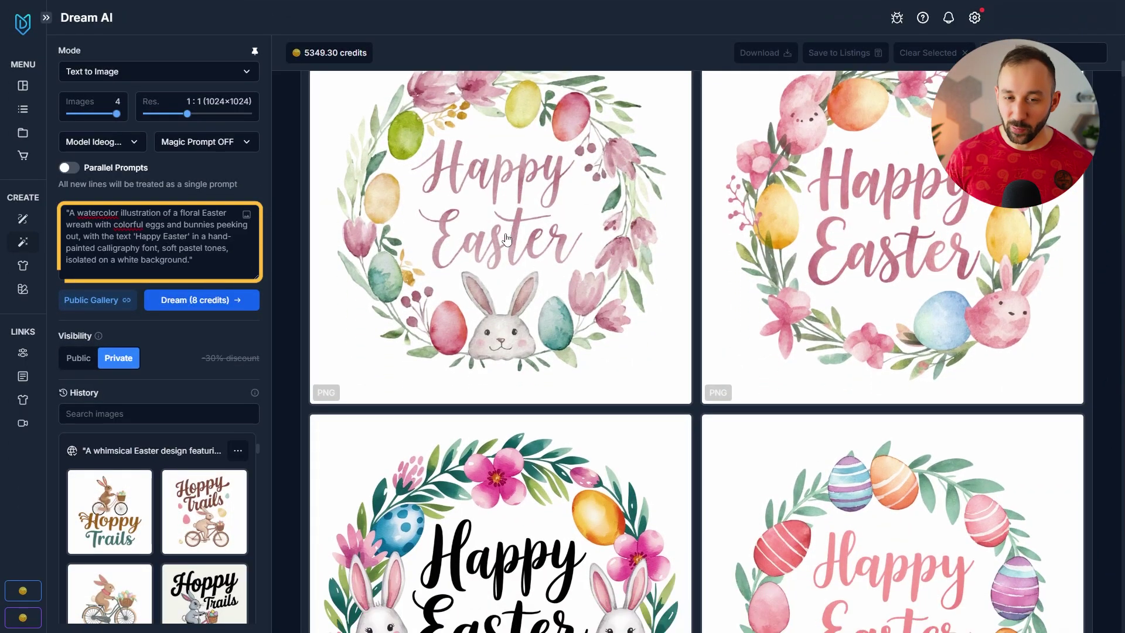
pyautogui.scroll(1, 508, 242)
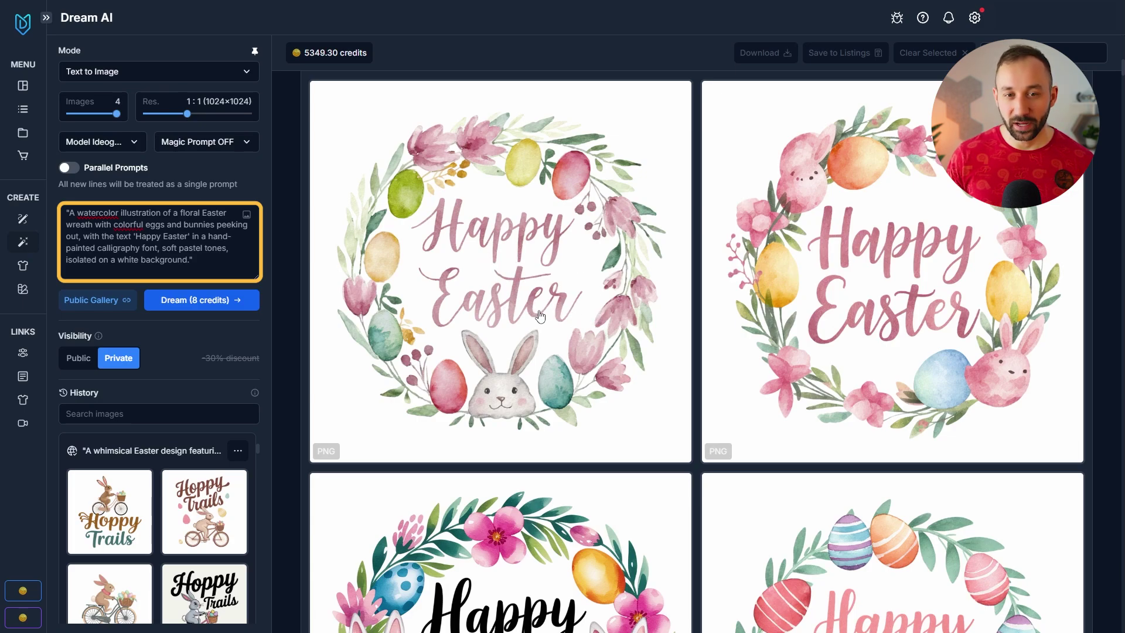
pyautogui.scroll(-4, 502, 373)
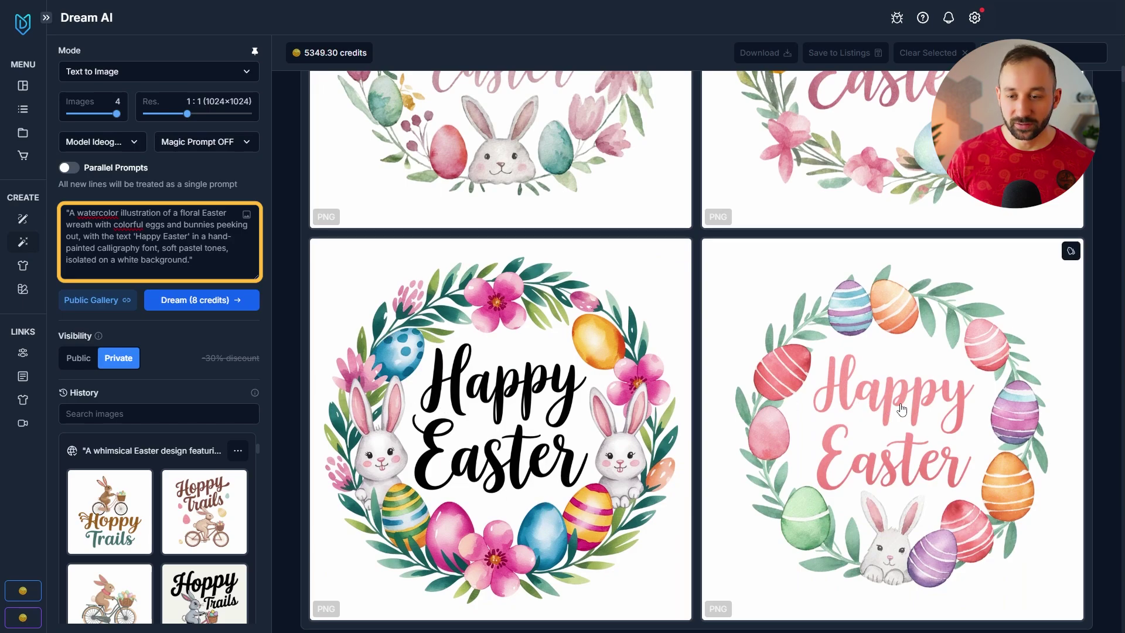
pyautogui.scroll(4, 1094, 386)
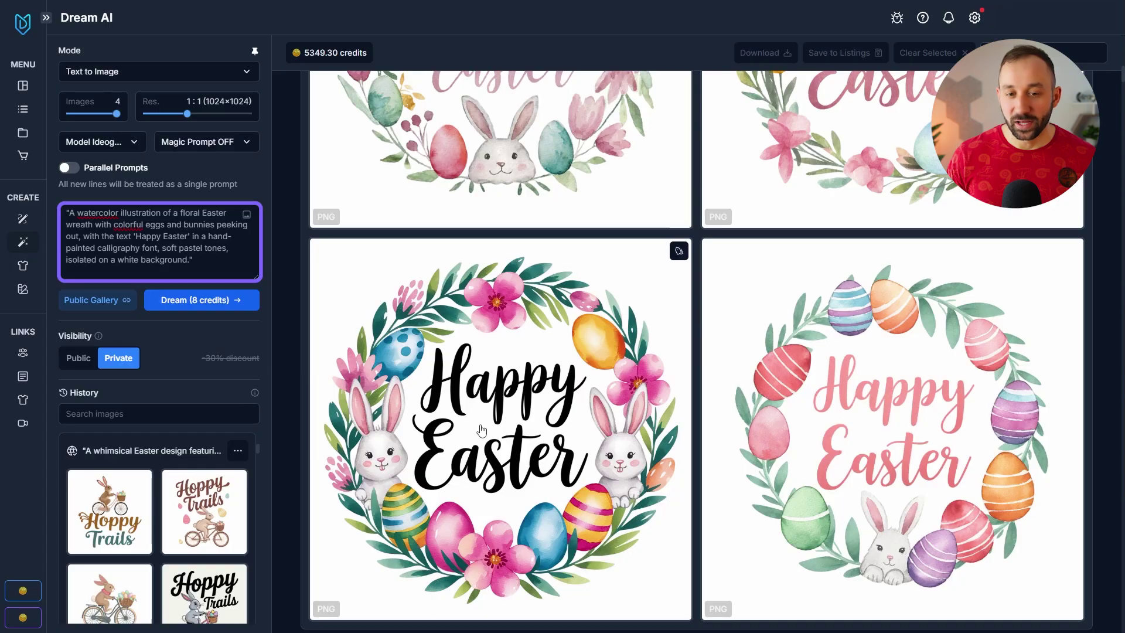
pyautogui.scroll(3, 486, 434)
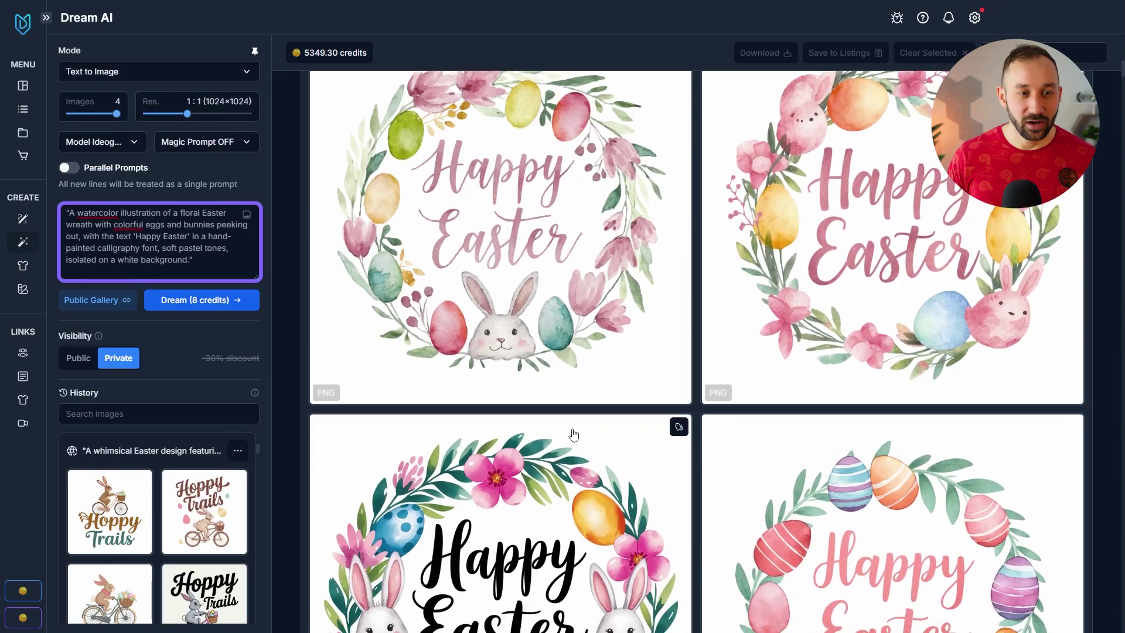
pyautogui.click(97, 142)
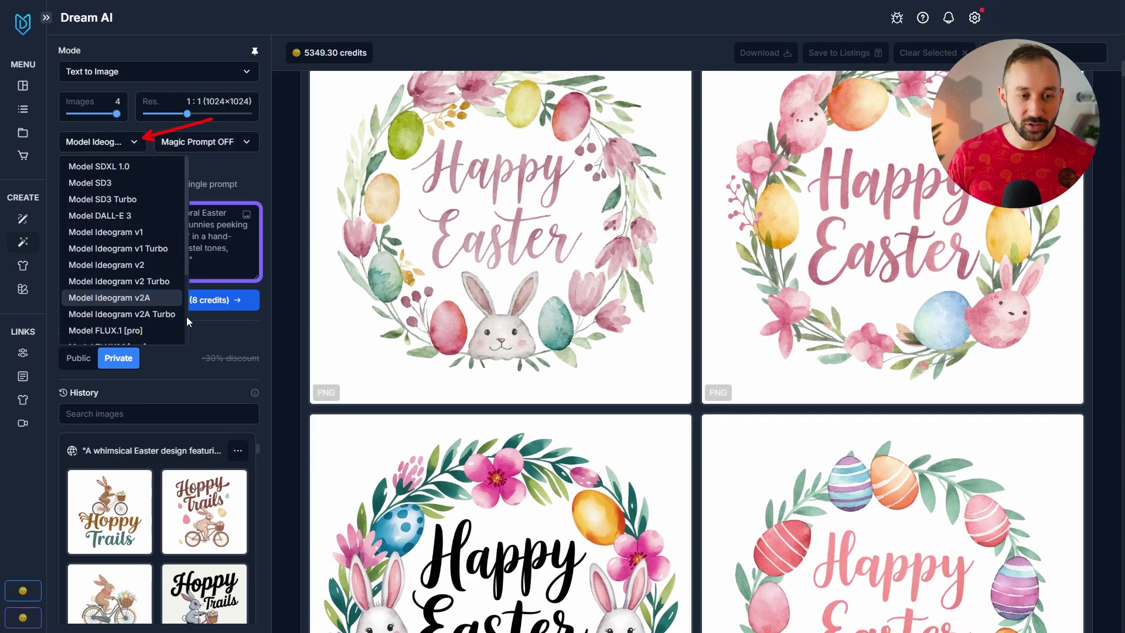
pyautogui.click(219, 181)
pyautogui.scroll(2, 623, 402)
pyautogui.scroll(-4, 622, 402)
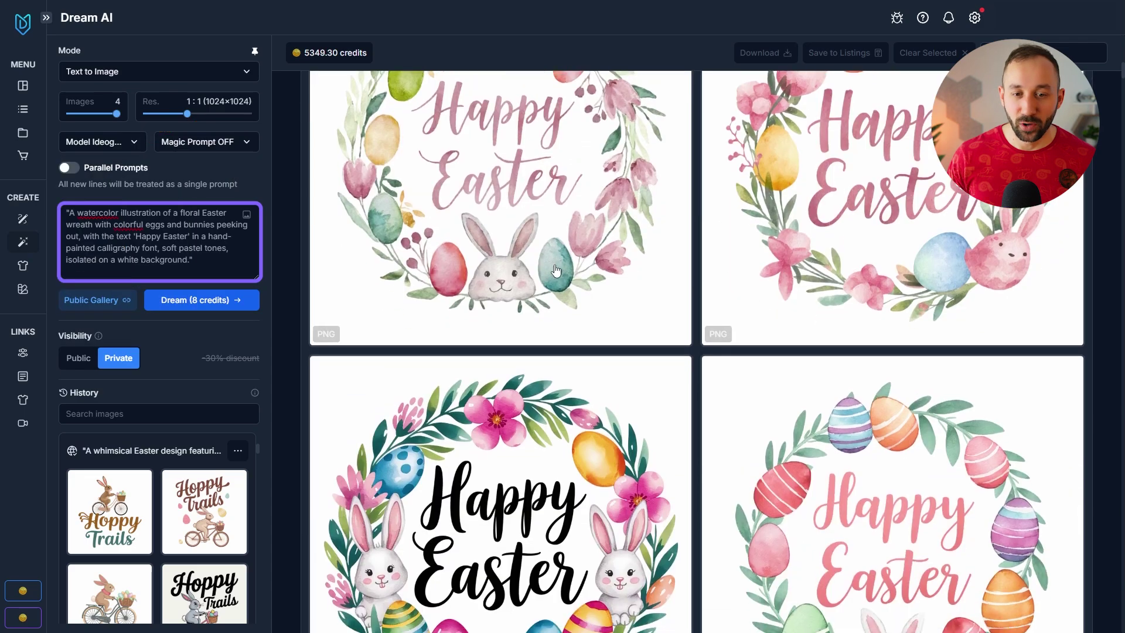
pyautogui.scroll(-2, 586, 403)
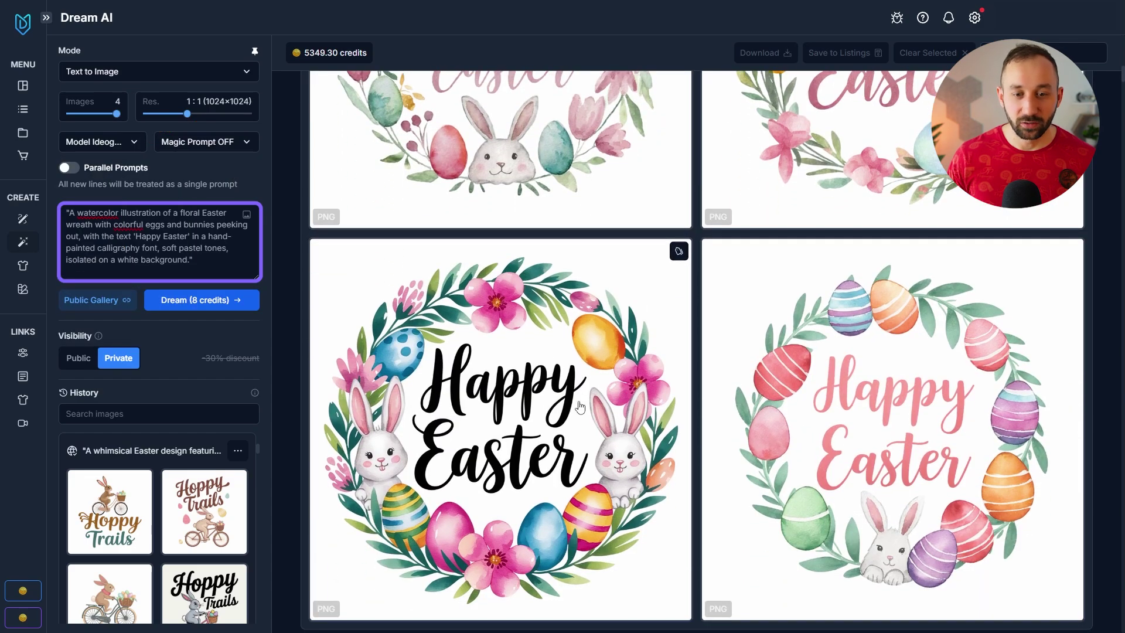
pyautogui.scroll(5, 580, 406)
pyautogui.click(497, 226)
pyautogui.scroll(-1, 692, 293)
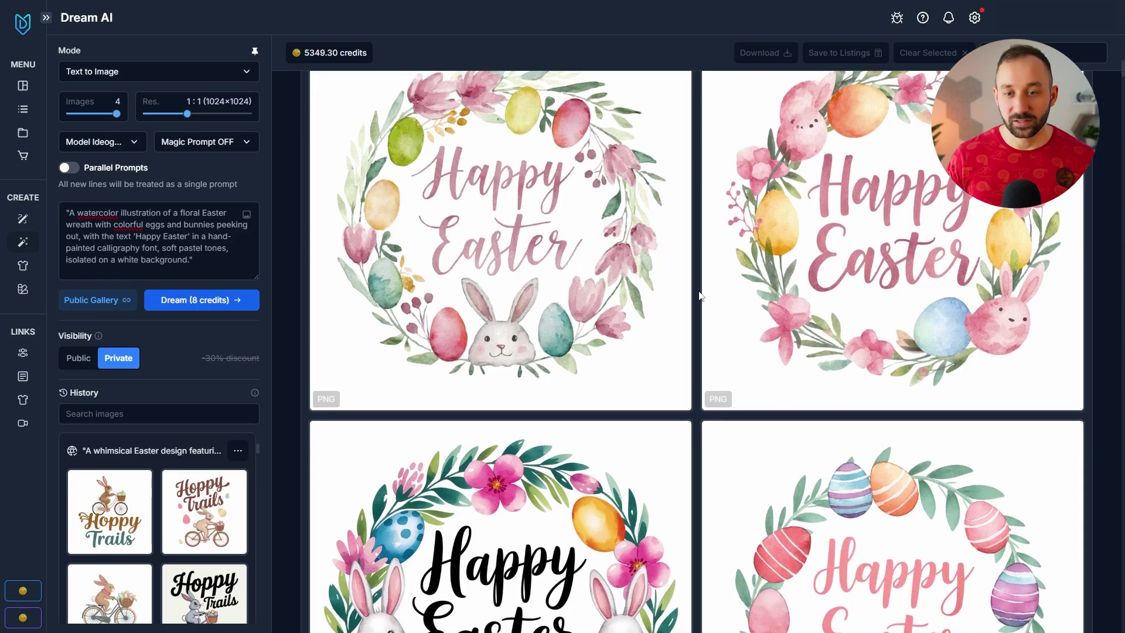